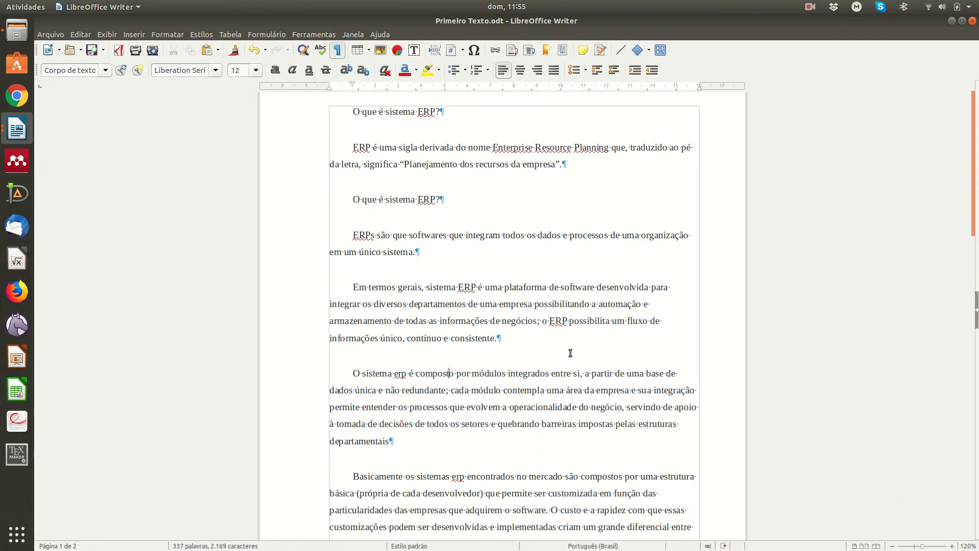
Step: Insert an empty page header at the top of the page
{"action": "scroll", "coordinate": [570, 353], "scroll_direction": "up", "scroll_amount": 1}
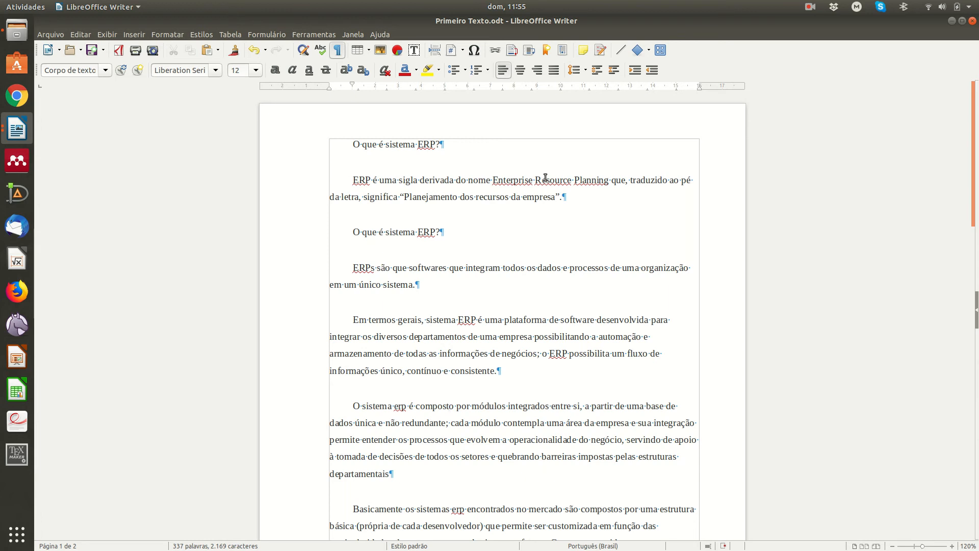
{"action": "scroll", "coordinate": [515, 411], "scroll_direction": "down", "scroll_amount": 4}
{"action": "scroll", "coordinate": [515, 411], "scroll_direction": "down", "scroll_amount": 4}
{"action": "scroll", "coordinate": [517, 405], "scroll_direction": "up", "scroll_amount": 8}
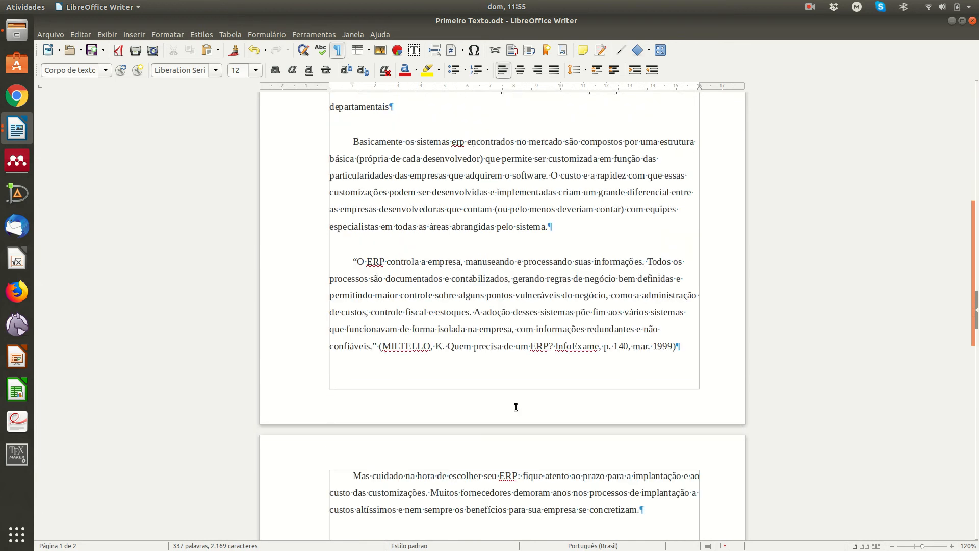
{"action": "scroll", "coordinate": [516, 406], "scroll_direction": "down", "scroll_amount": 7}
{"action": "scroll", "coordinate": [493, 269], "scroll_direction": "up", "scroll_amount": 7}
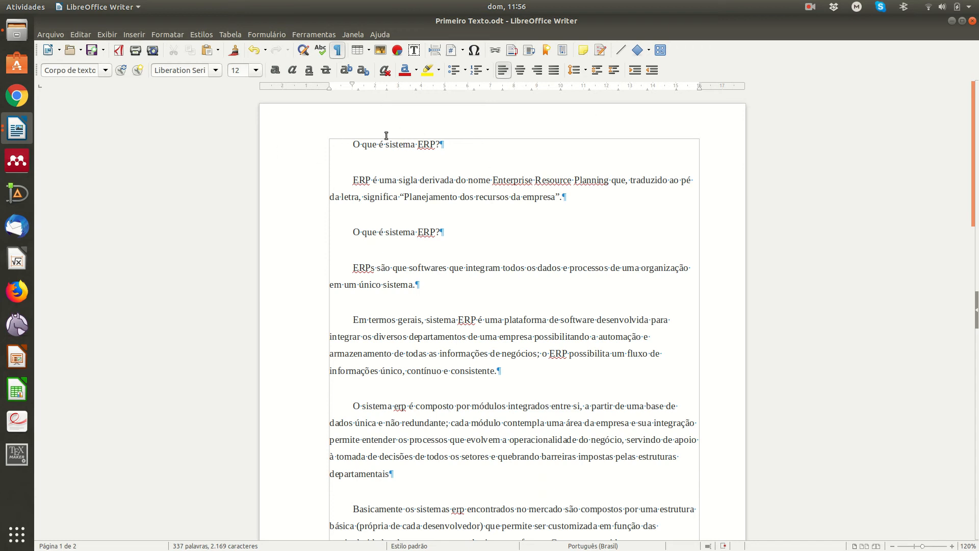
{"action": "left_click", "coordinate": [517, 118]}
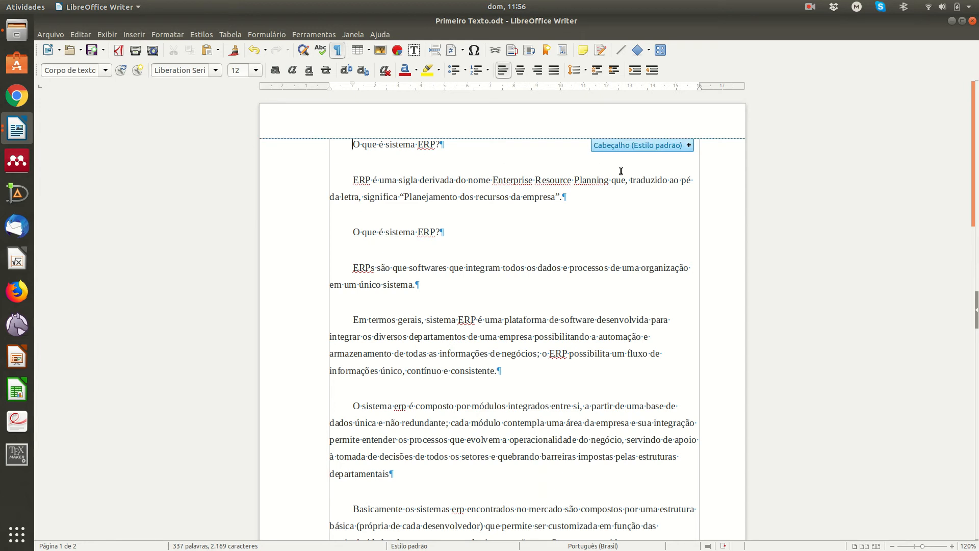
{"action": "left_click", "coordinate": [691, 145]}
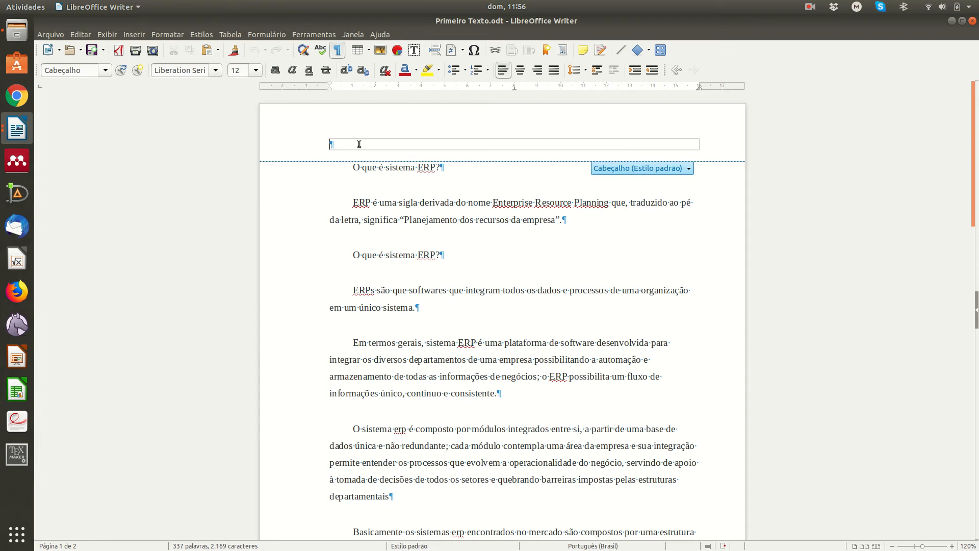
Step: Type 'Instituto Federal de Educação Ciência e Tecnologia de São Paulo' and 'Campus Suzano' below it
{"action": "type", "text": "Instituto Federal de Edu"}
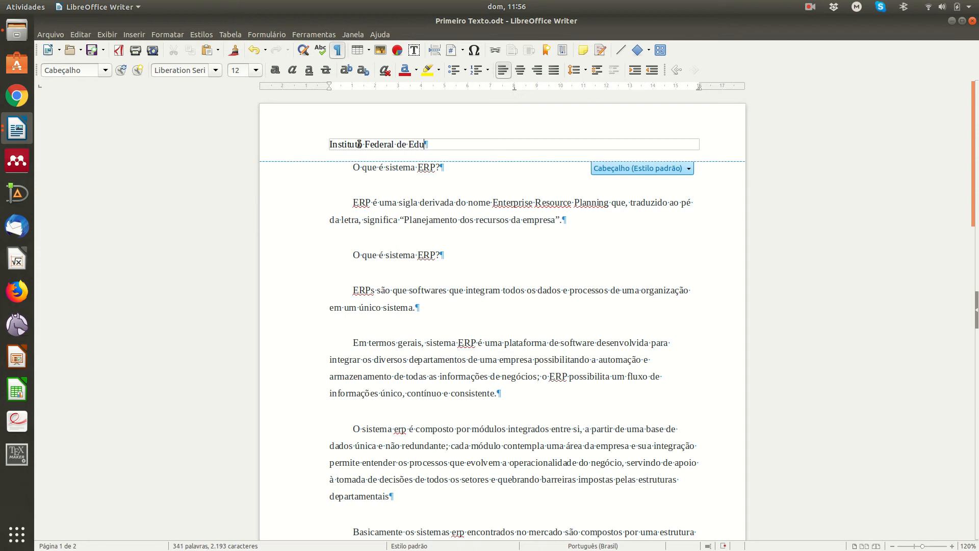
{"action": "type", "text": "cação C"}
{"action": "type", "text": "iêncie"}
{"action": "type", "text": " e Tecnologia"}
{"action": "type", "text": " de "}
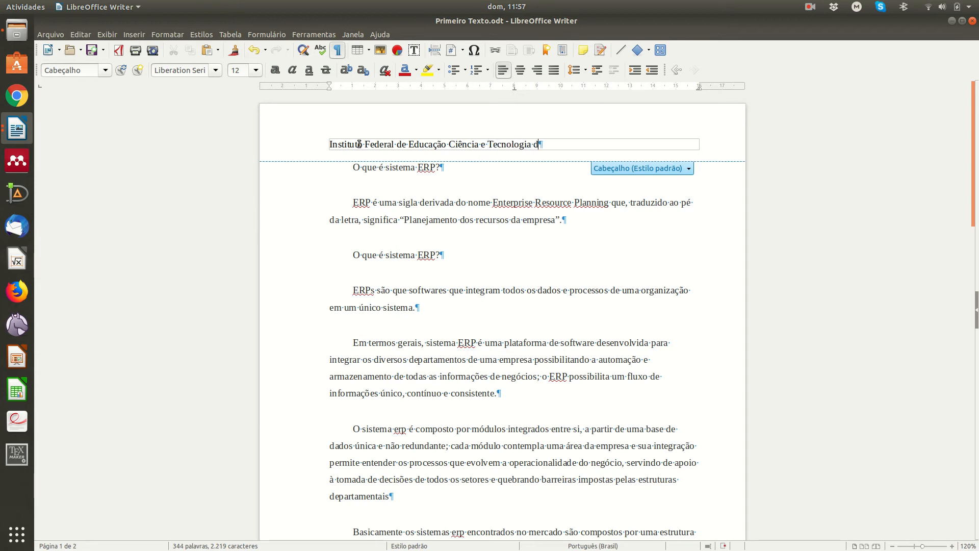
{"action": "type", "text": "SP"}
{"action": "key", "text": "BackSpace"}
{"action": "type", "text": "ão Paul"}
{"action": "type", "text": "o"}
{"action": "key", "text": "Return"}
{"action": "type", "text": "Ca"}
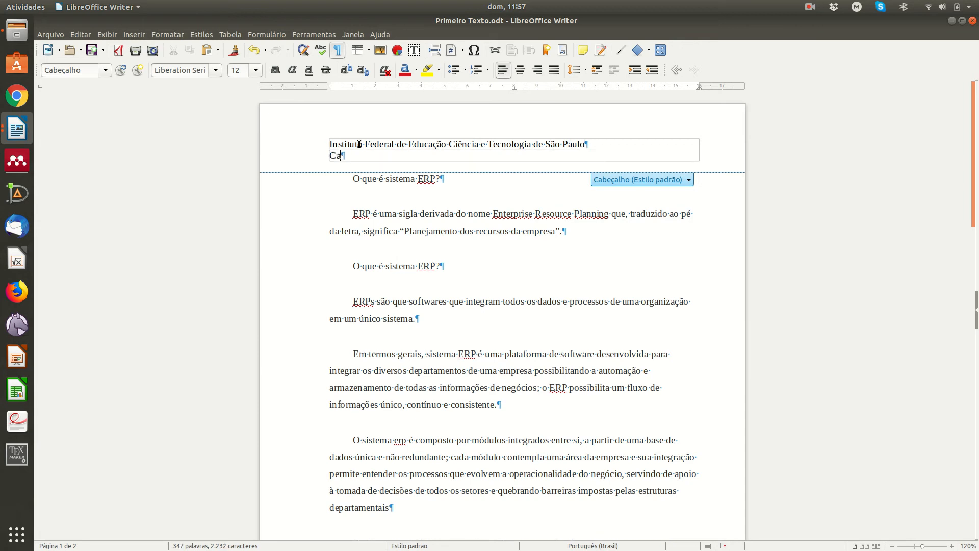
{"action": "type", "text": "mpus Suzano"}
Step: Centre the institute name line and the 'Campus Suzano' line in the header
{"action": "double_click", "coordinate": [499, 144]}
{"action": "triple_click", "coordinate": [498, 144]}
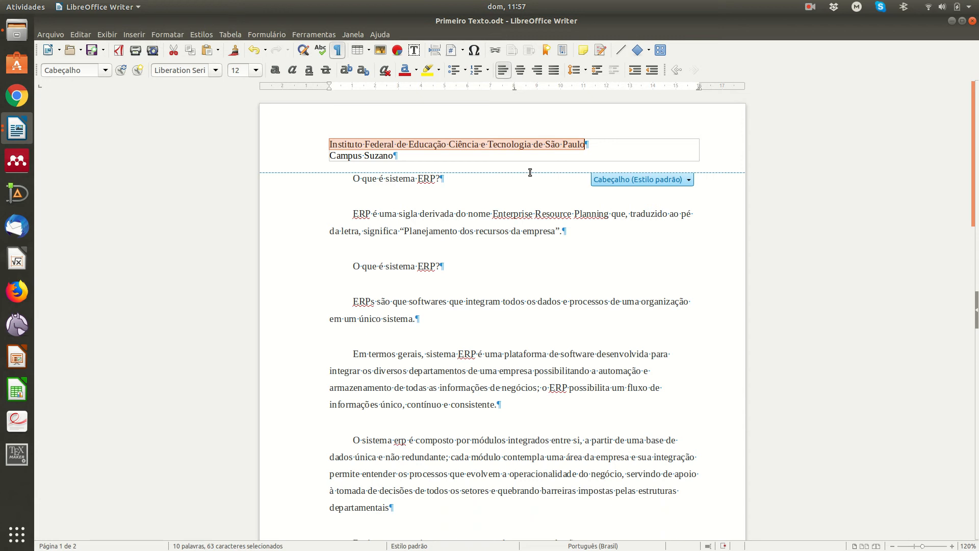
{"action": "key", "text": "ctrl+e"}
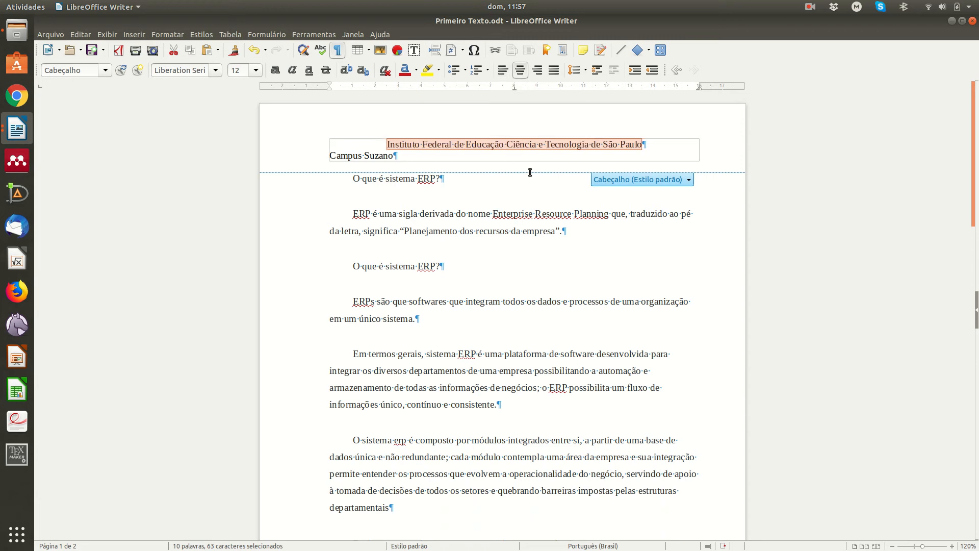
{"action": "triple_click", "coordinate": [365, 153]}
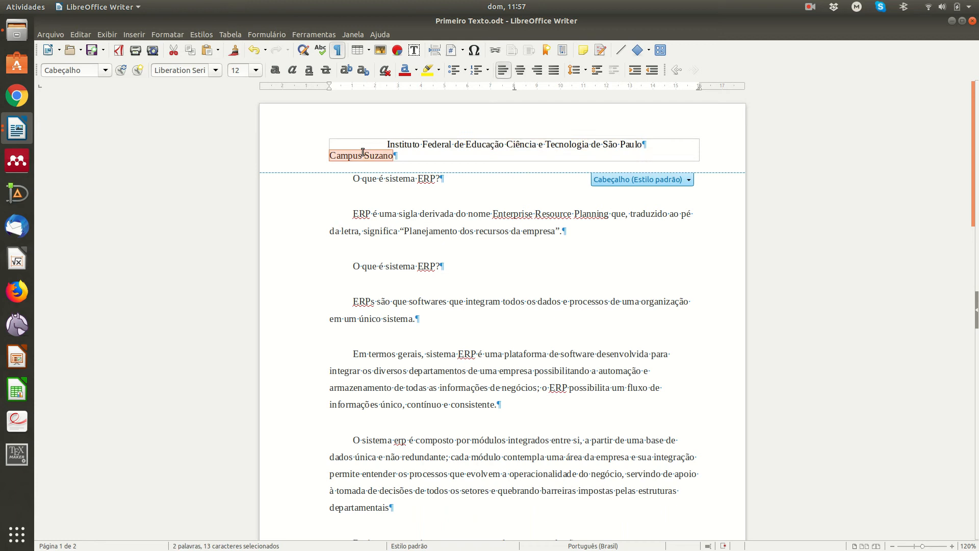
{"action": "key", "text": "ctrl+r"}
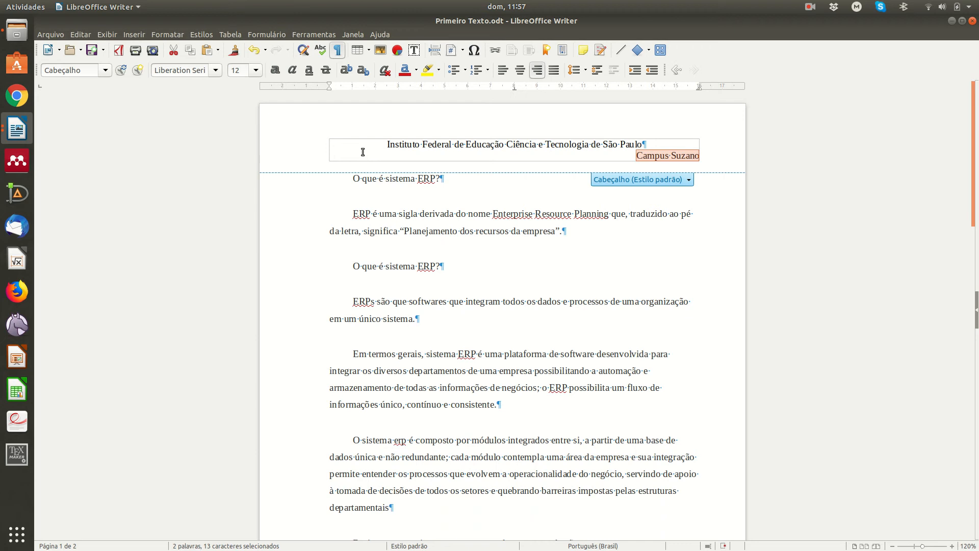
{"action": "key", "text": "ctrl+e"}
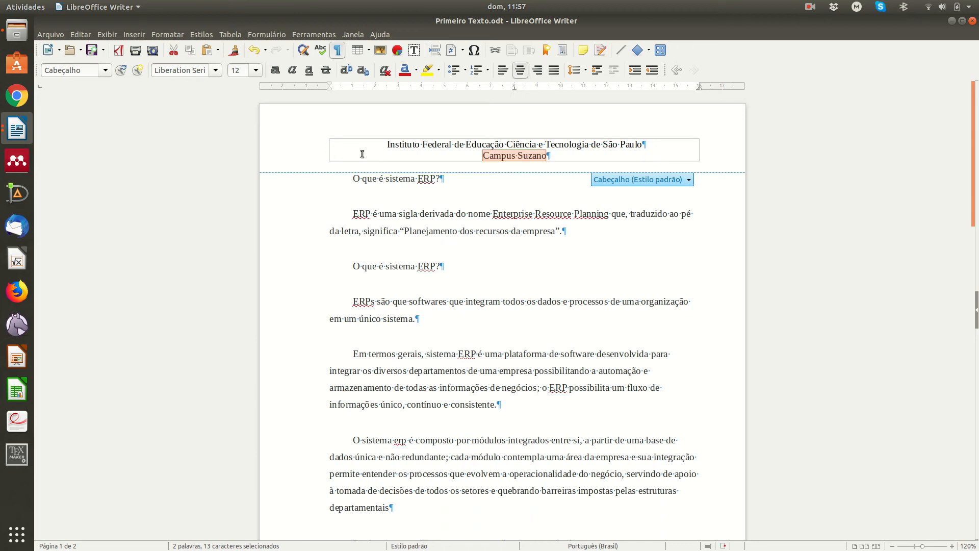
{"action": "left_click", "coordinate": [584, 158]}
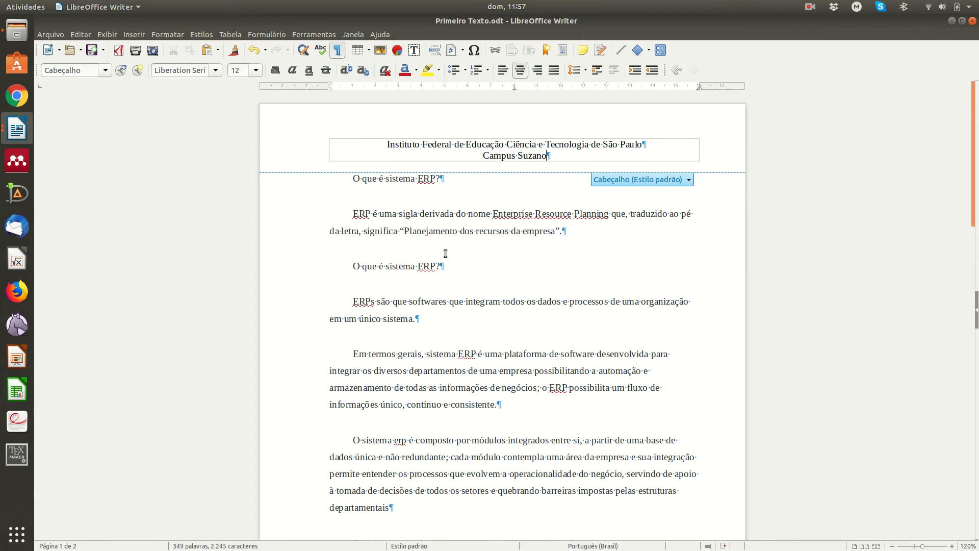
{"action": "left_click", "coordinate": [453, 232]}
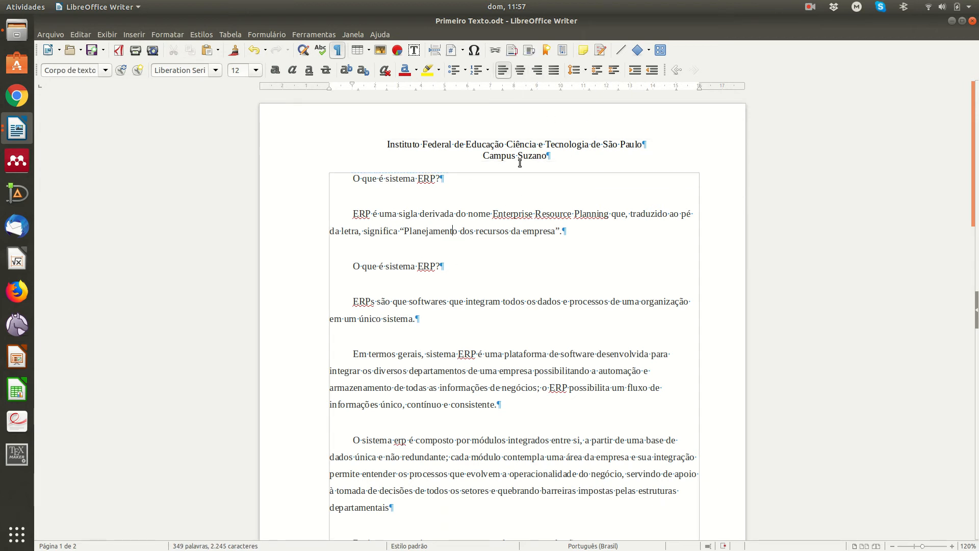
Step: Insert a page break at the empty last paragraph on page 2, creating page 3
{"action": "scroll", "coordinate": [519, 165], "scroll_direction": "down", "scroll_amount": 10}
{"action": "scroll", "coordinate": [518, 165], "scroll_direction": "down", "scroll_amount": 1}
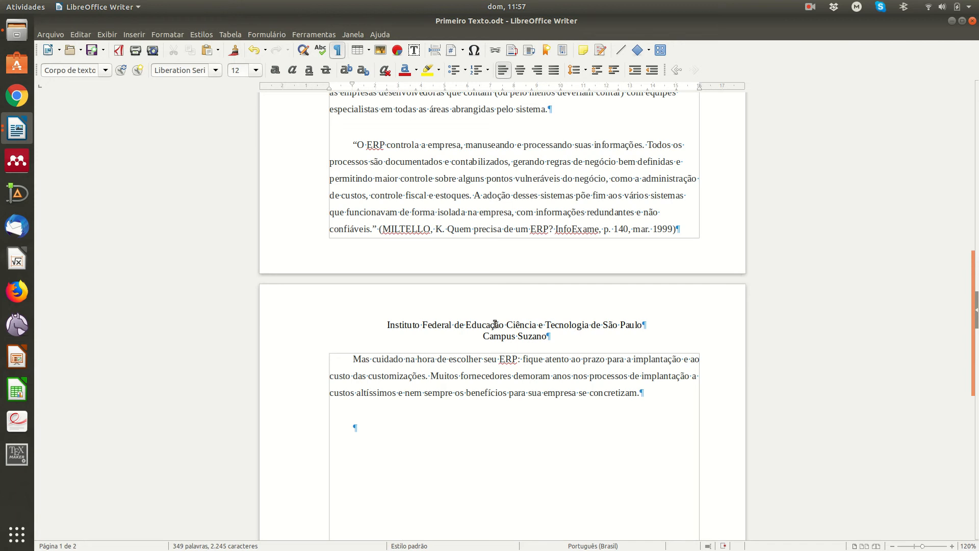
{"action": "left_click", "coordinate": [662, 407]}
{"action": "key", "text": "ctrl+Return"}
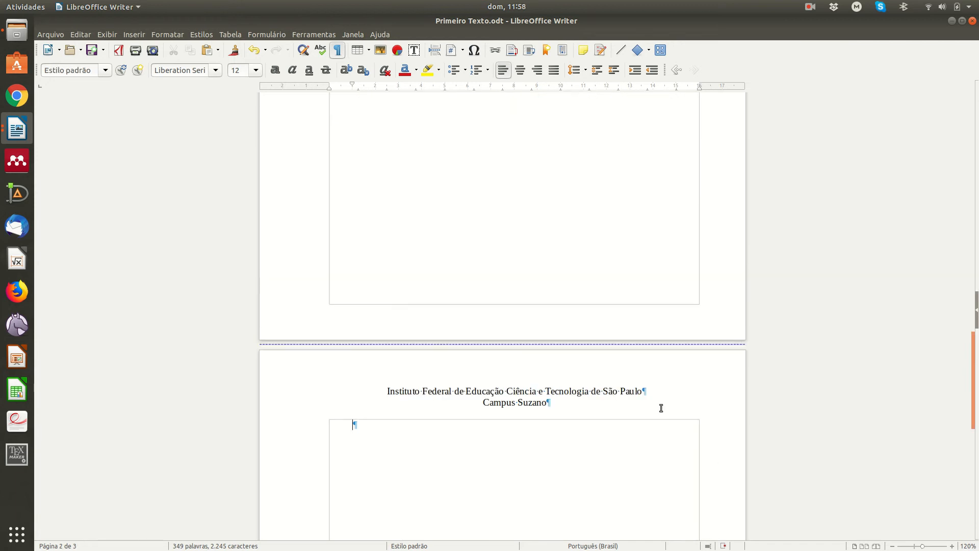
{"action": "scroll", "coordinate": [518, 423], "scroll_direction": "up", "scroll_amount": 12}
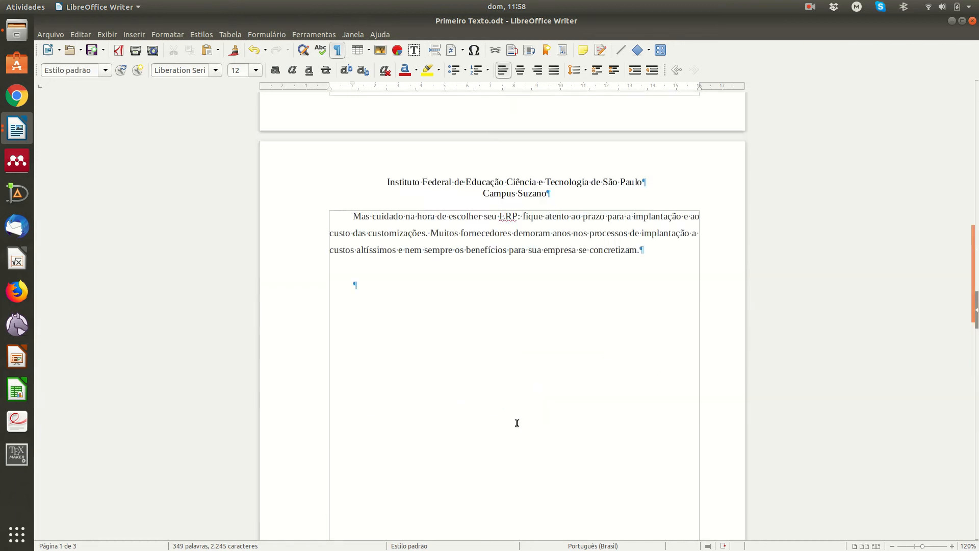
{"action": "scroll", "coordinate": [519, 418], "scroll_direction": "up", "scroll_amount": 10}
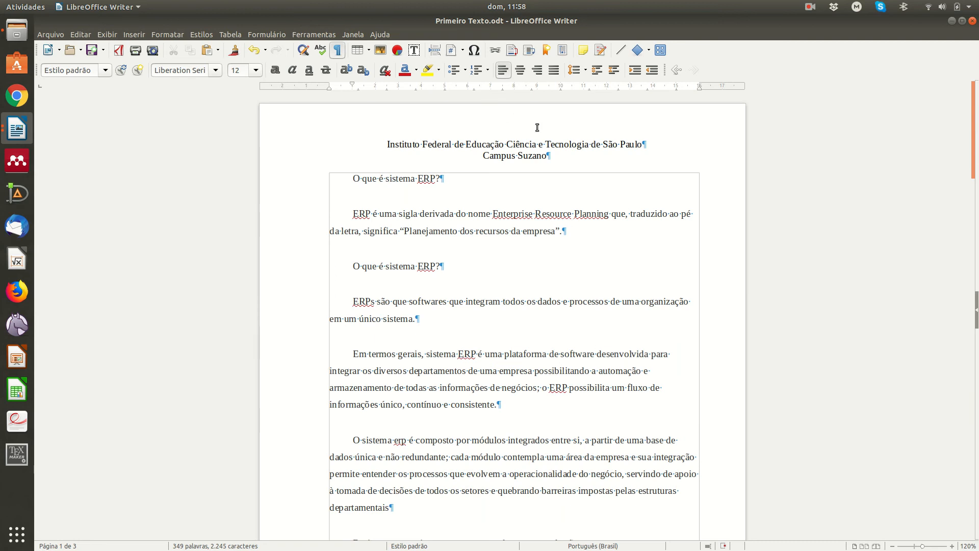
{"action": "scroll", "coordinate": [555, 148], "scroll_direction": "down", "scroll_amount": 4}
{"action": "scroll", "coordinate": [554, 155], "scroll_direction": "down", "scroll_amount": 7}
{"action": "scroll", "coordinate": [553, 158], "scroll_direction": "up", "scroll_amount": 2}
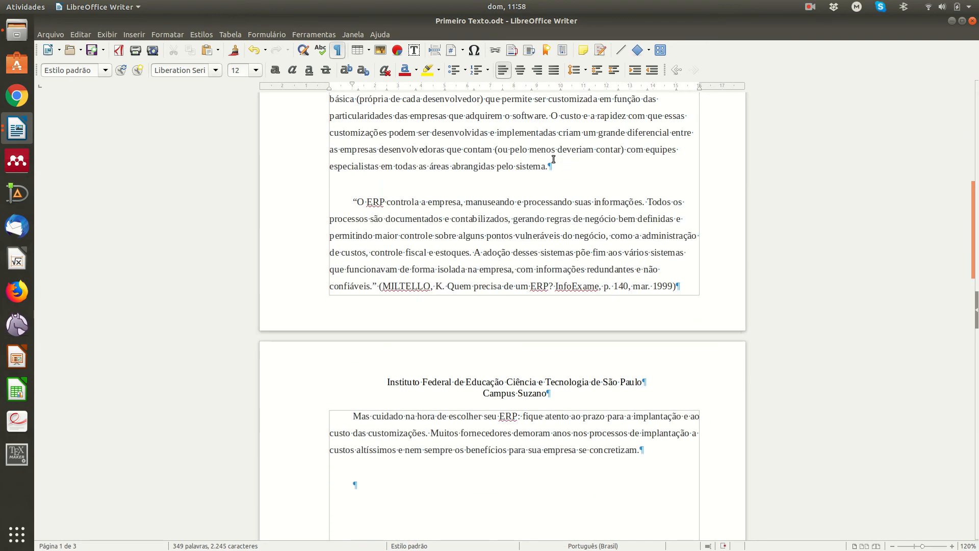
{"action": "left_click", "coordinate": [494, 309]}
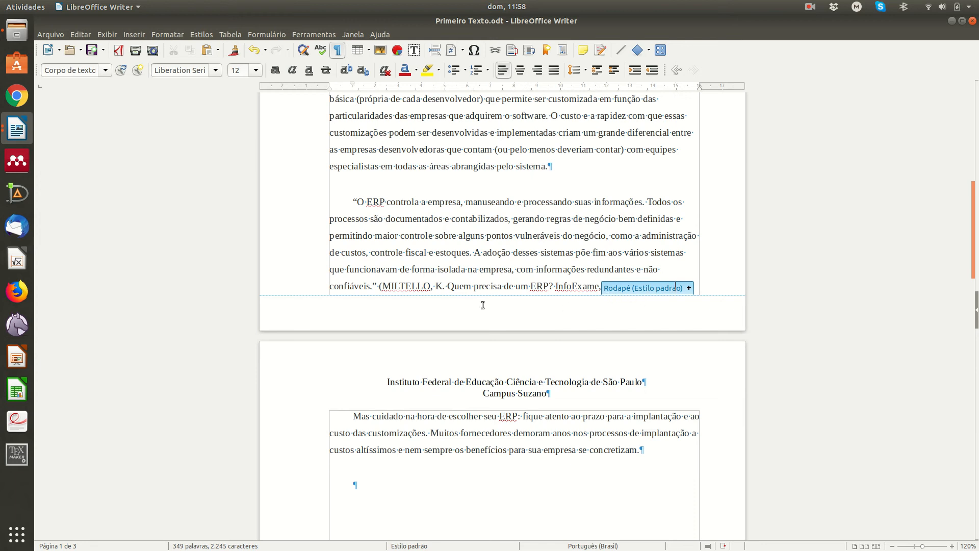
Step: Add a footer reading 'Avenida Mogi da Cruzes - Suzano - SP' and centre it
{"action": "left_click", "coordinate": [688, 288]}
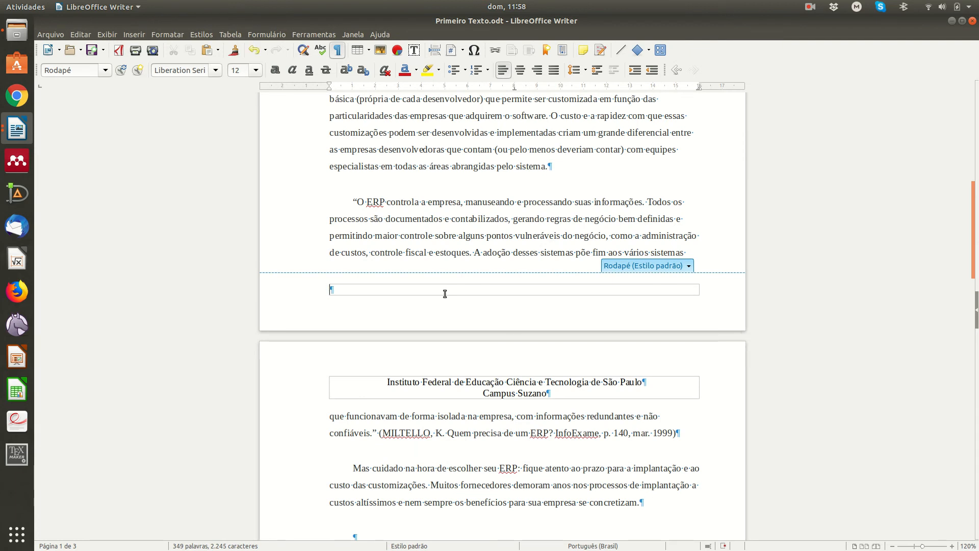
{"action": "type", "text": "Avenida Mogia da"}
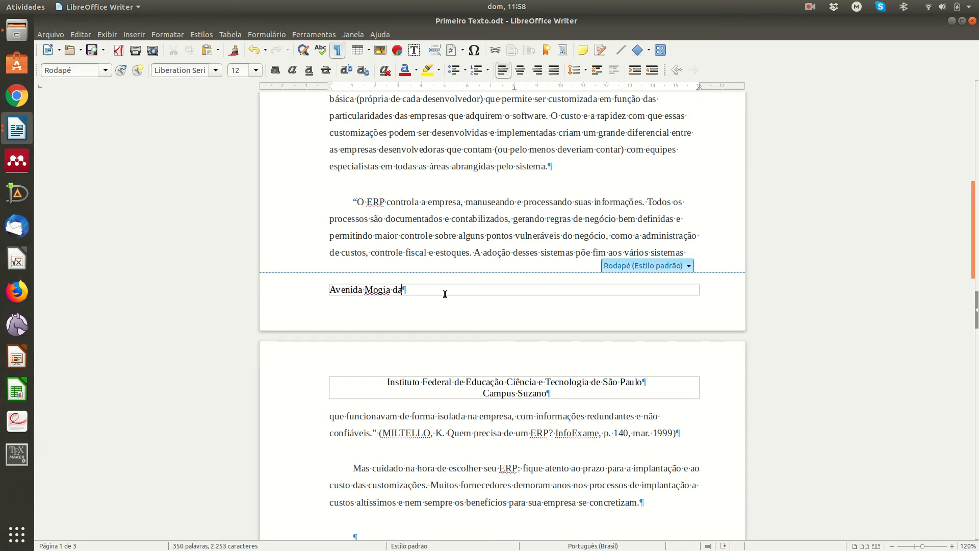
{"action": "key", "text": "BackSpace"}
{"action": "key", "text": "BackSpace"}
{"action": "key", "text": "BackSpace"}
{"action": "key", "text": "BackSpace"}
{"action": "type", "text": "da Cruzes -"}
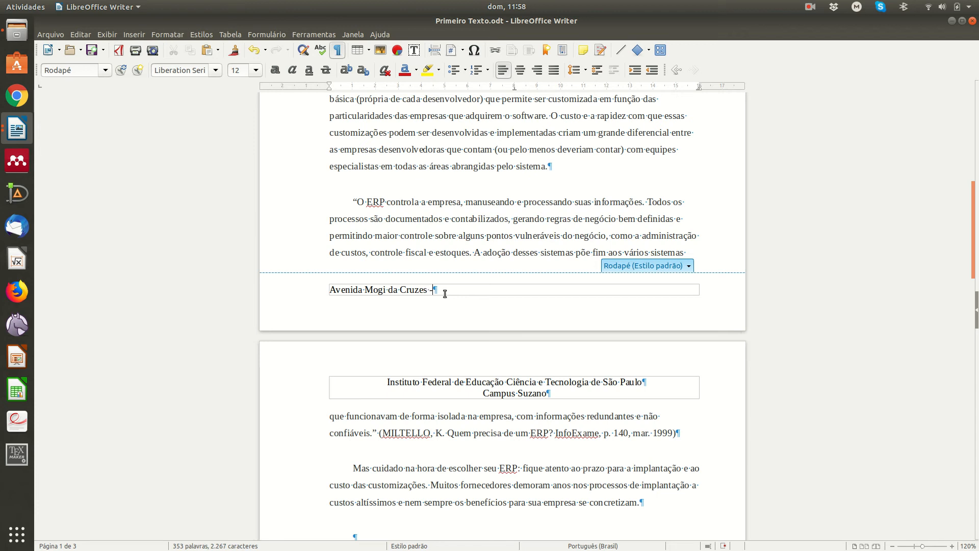
{"action": "type", "text": " Suzano - SP"}
{"action": "key", "text": "shift+Home"}
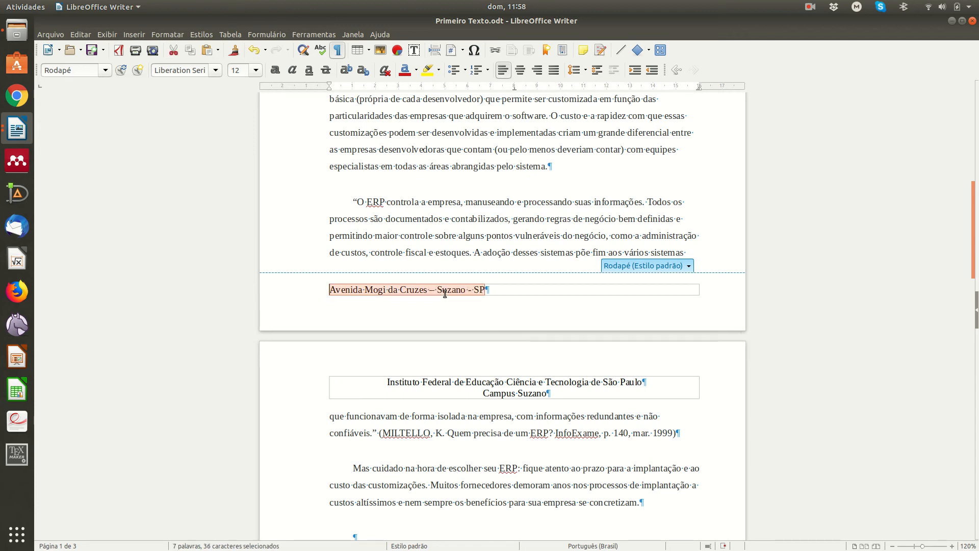
{"action": "key", "text": "ctrl+e"}
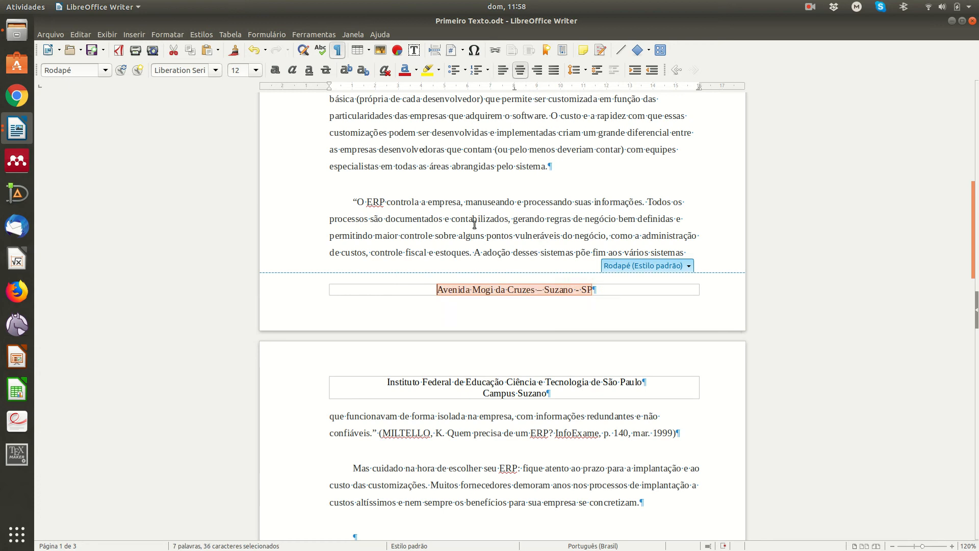
{"action": "left_click", "coordinate": [506, 202]}
{"action": "scroll", "coordinate": [497, 208], "scroll_direction": "down", "scroll_amount": 10}
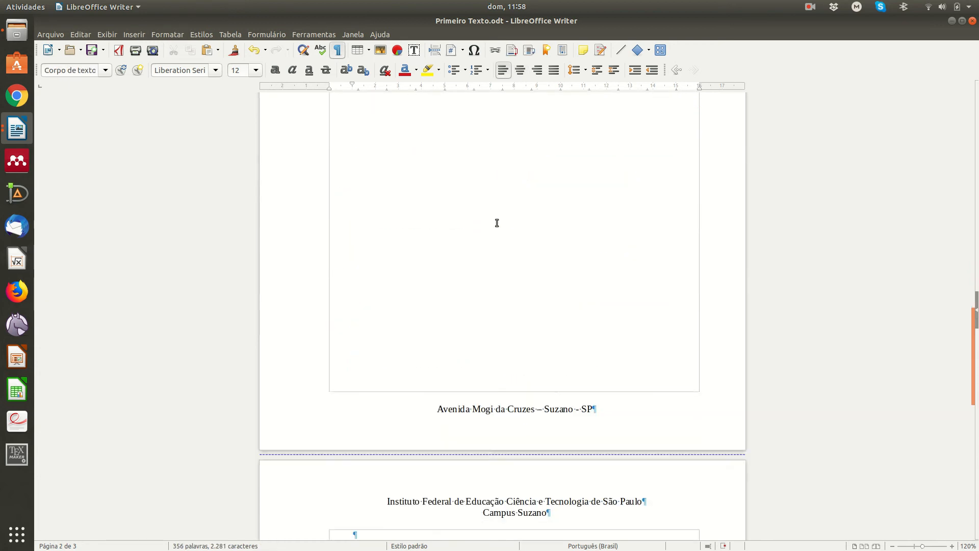
{"action": "scroll", "coordinate": [490, 239], "scroll_direction": "down", "scroll_amount": 10}
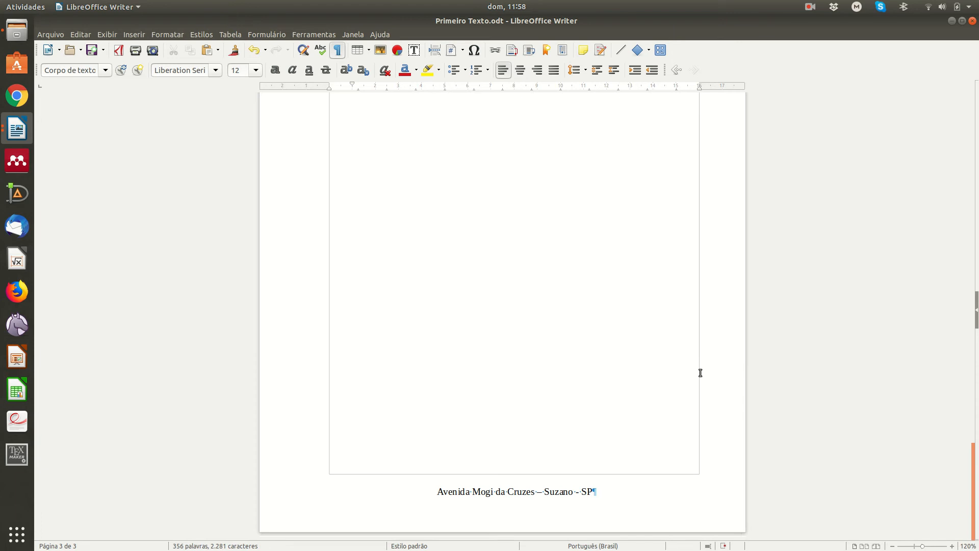
{"action": "scroll", "coordinate": [607, 319], "scroll_direction": "up", "scroll_amount": 20}
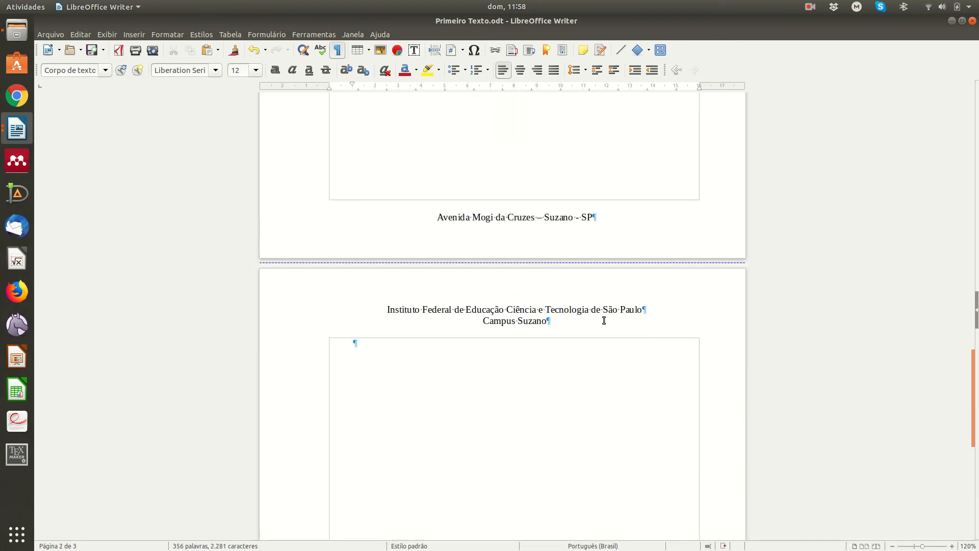
{"action": "scroll", "coordinate": [603, 320], "scroll_direction": "up", "scroll_amount": 20}
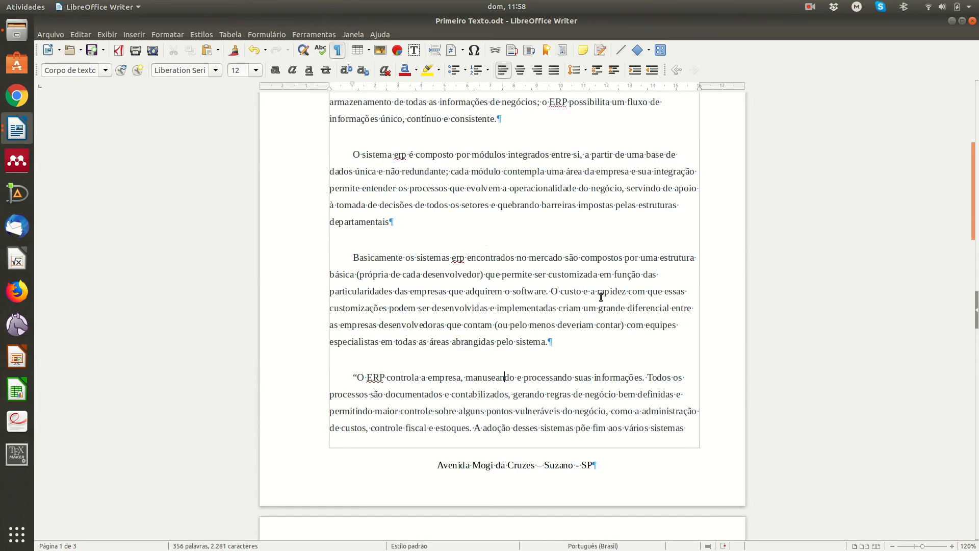
{"action": "scroll", "coordinate": [601, 294], "scroll_direction": "down", "scroll_amount": 3}
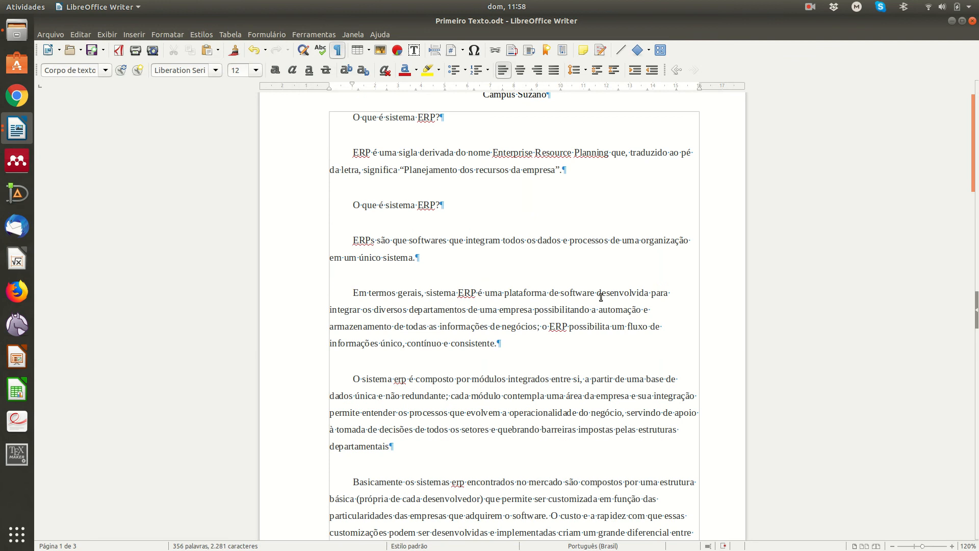
{"action": "scroll", "coordinate": [602, 285], "scroll_direction": "up", "scroll_amount": 3}
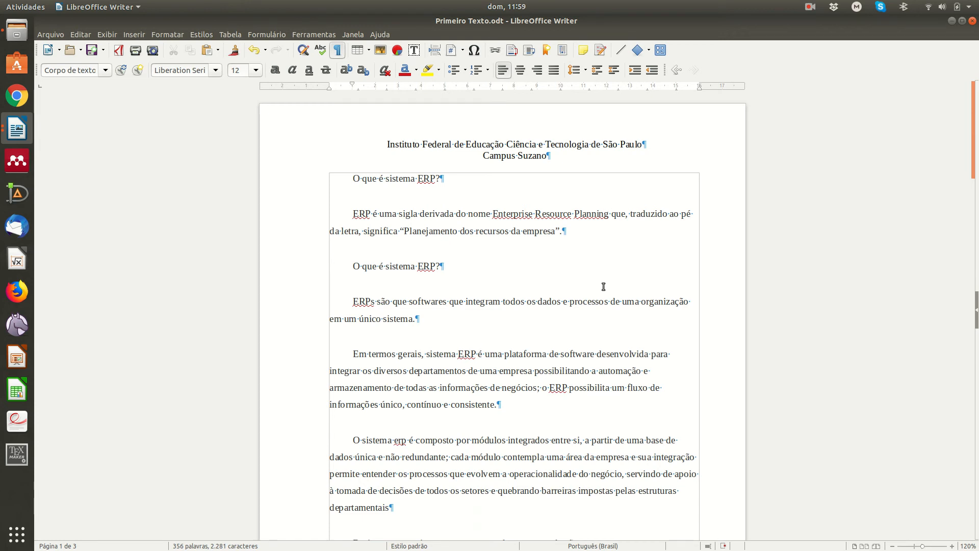
{"action": "scroll", "coordinate": [587, 283], "scroll_direction": "down", "scroll_amount": 15}
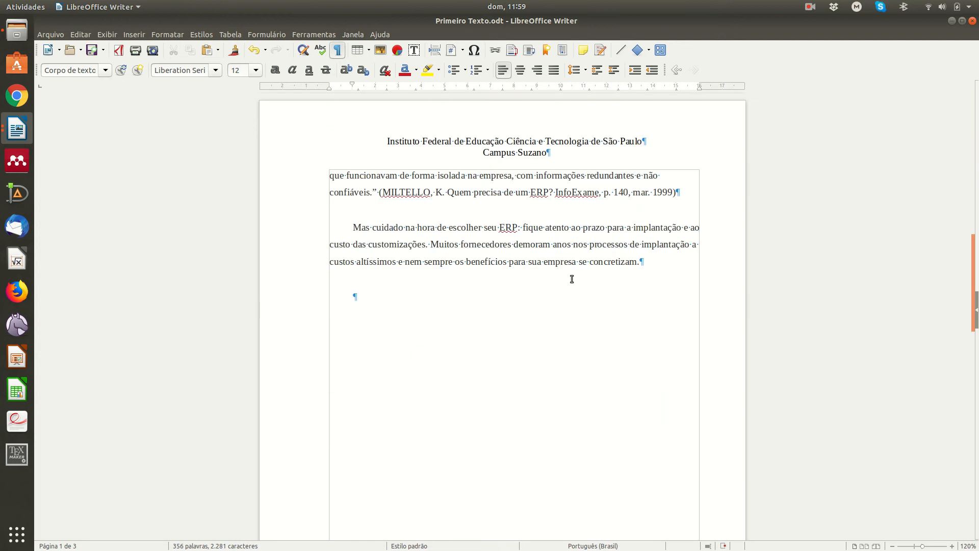
Step: Type 'ITEM 1', 'ITEM 2' and 'ITEM 3' on separate lines after 'concretizam.'
{"action": "left_click", "coordinate": [663, 259]}
{"action": "key", "text": "Return"}
{"action": "key", "text": "Delete"}
{"action": "type", "text": "ITEM 1"}
{"action": "key", "text": "Return"}
{"action": "type", "text": "ITEM 2"}
{"action": "key", "text": "Return"}
{"action": "type", "text": "TE"}
{"action": "key", "text": "BackSpace"}
{"action": "key", "text": "BackSpace"}
{"action": "type", "text": "ITEM"}
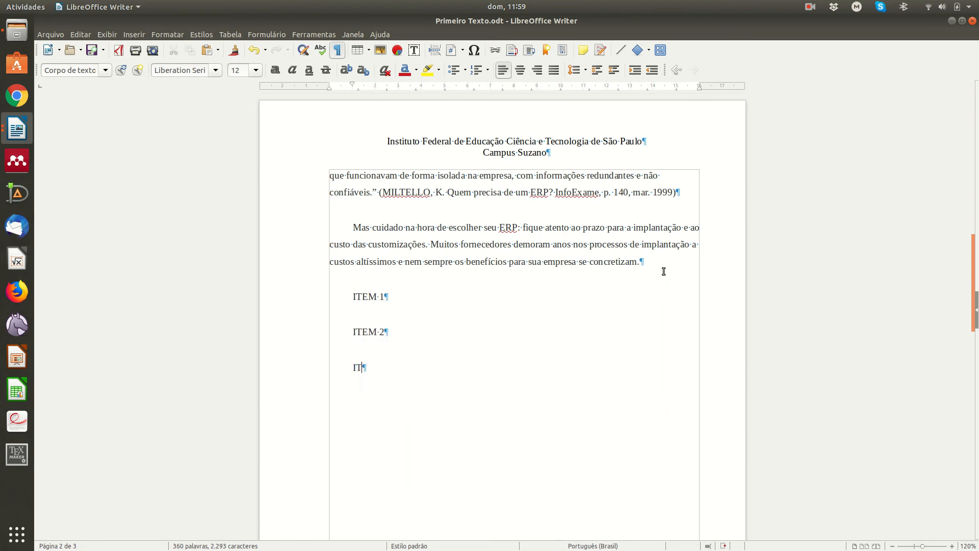
{"action": "type", "text": " 3"}
Step: Apply the checkmark bullet style from Bullets and Numbering to the three ITEM lines
{"action": "left_click", "coordinate": [349, 296]}
{"action": "left_click_drag", "start_coordinate": [349, 296], "coordinate": [389, 367]}
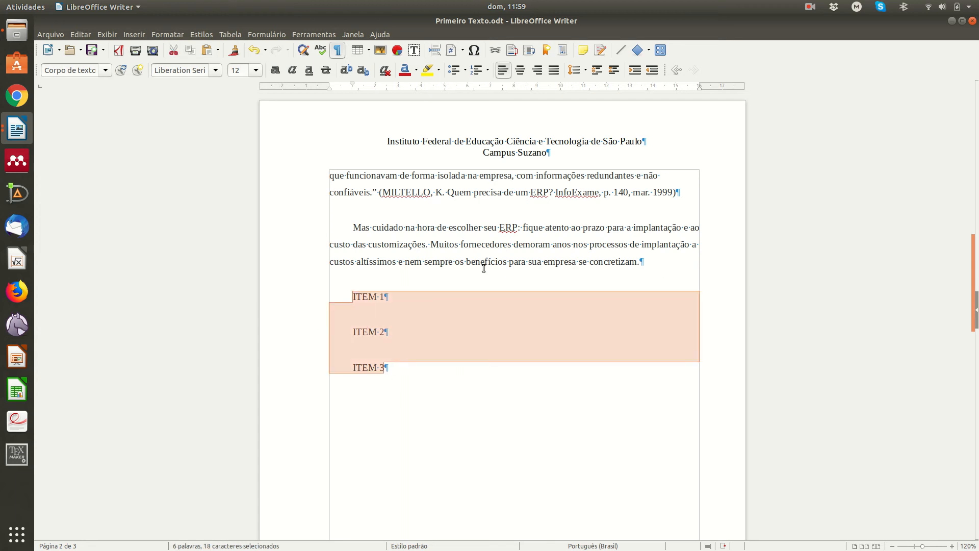
{"action": "right_click", "coordinate": [407, 317]}
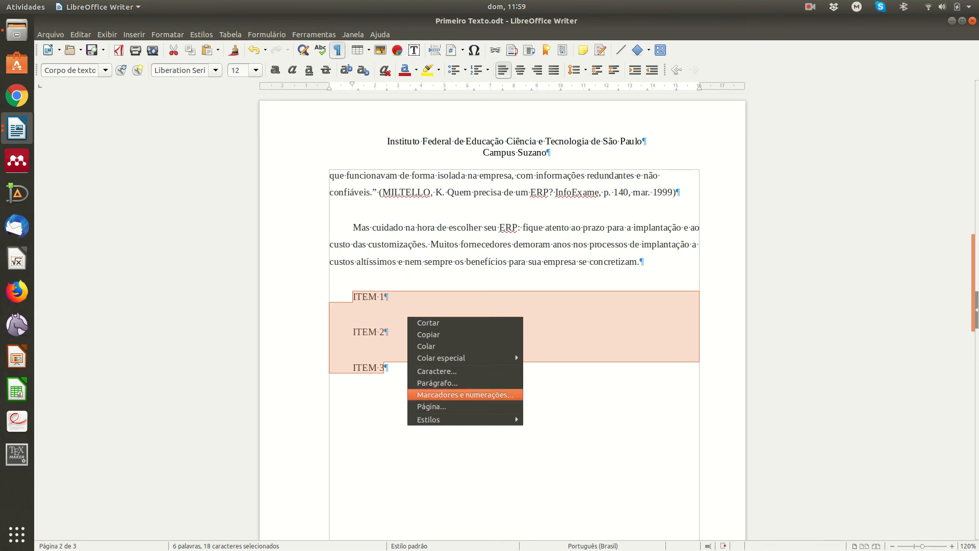
{"action": "left_click", "coordinate": [425, 395]}
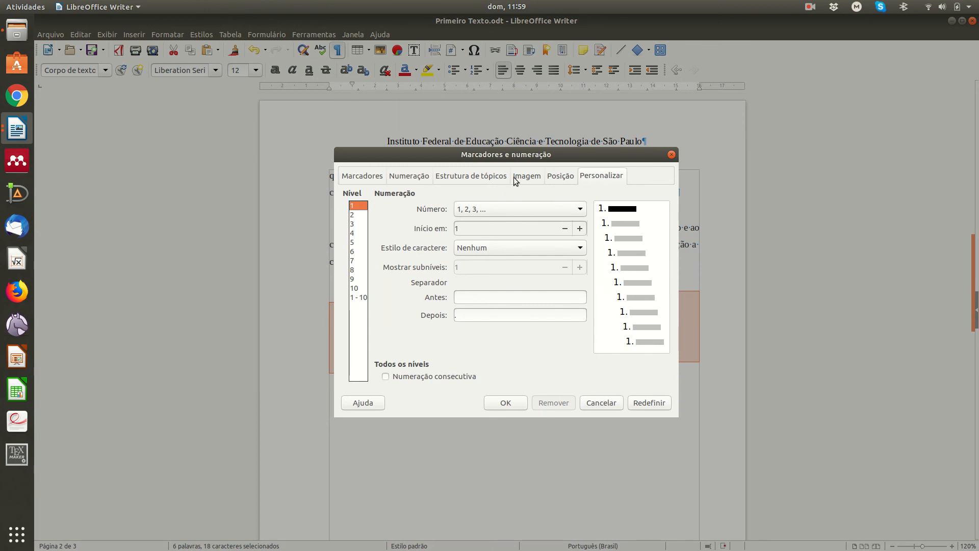
{"action": "left_click", "coordinate": [563, 177]}
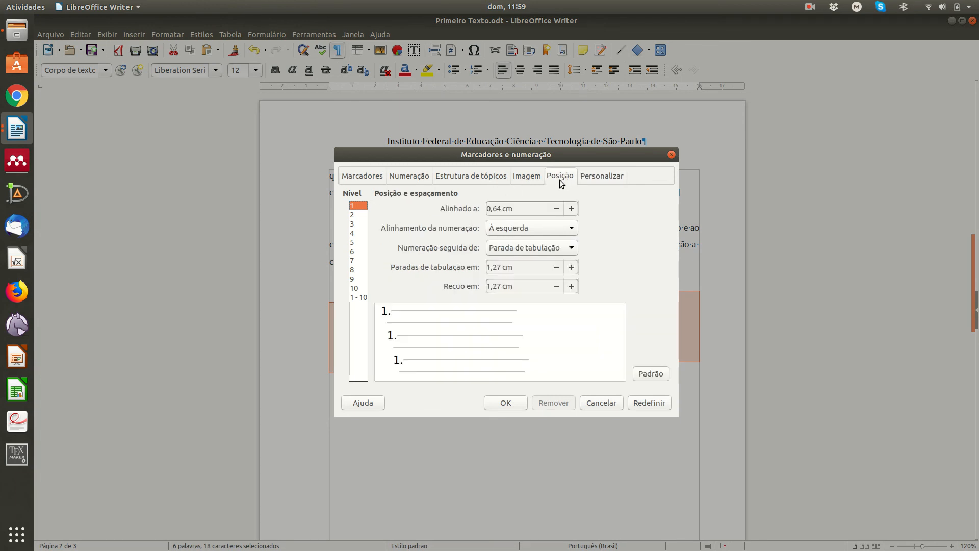
{"action": "left_click", "coordinate": [516, 177]}
{"action": "left_click", "coordinate": [467, 176]}
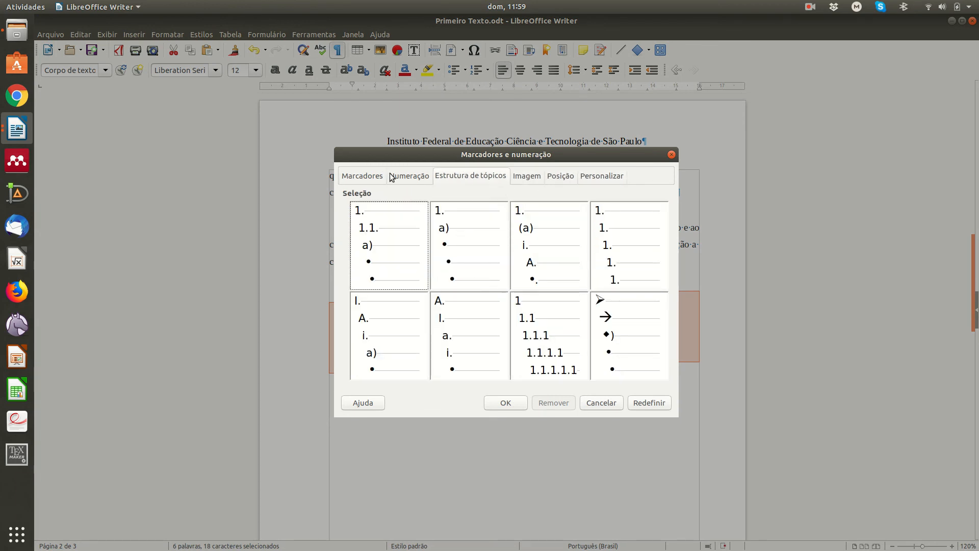
{"action": "left_click", "coordinate": [406, 177]}
{"action": "left_click", "coordinate": [352, 176]}
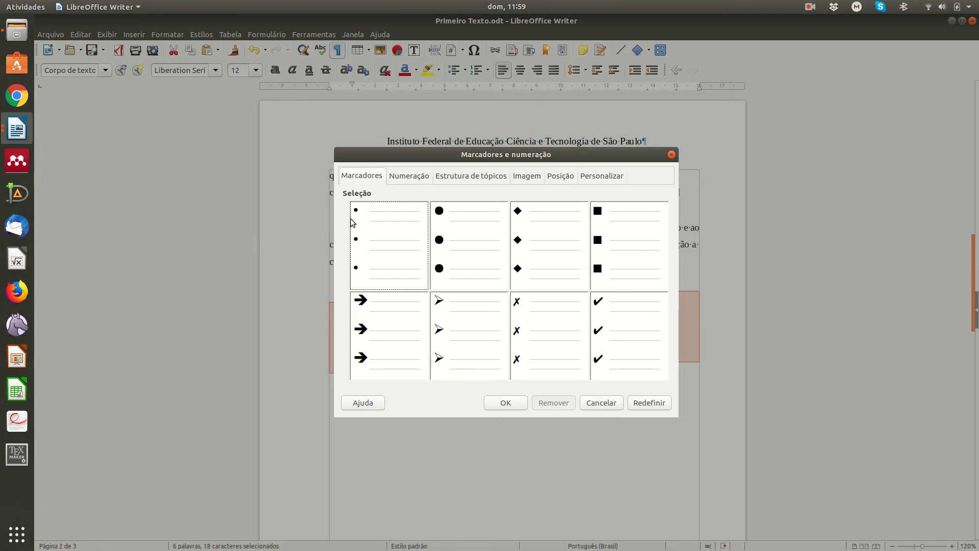
{"action": "left_click", "coordinate": [617, 325]}
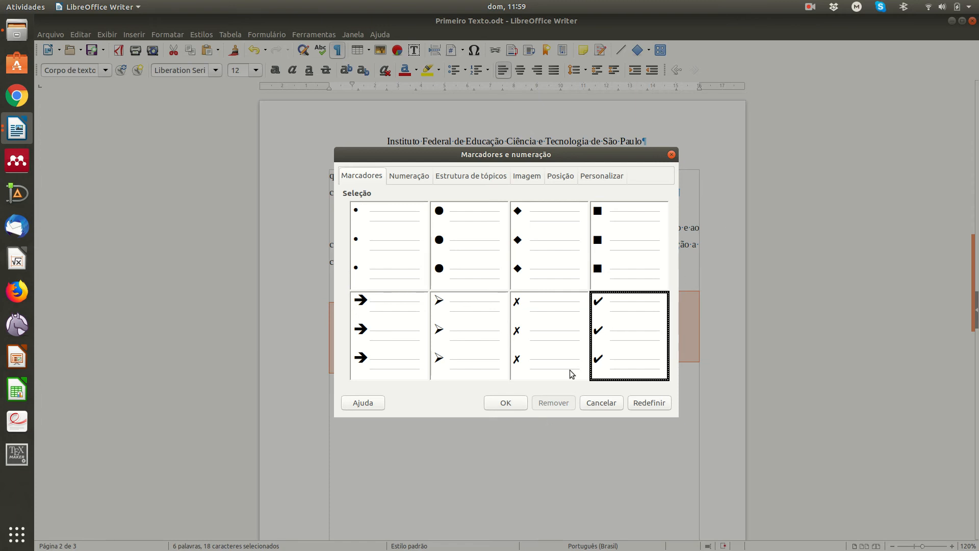
{"action": "left_click", "coordinate": [505, 403]}
{"action": "left_click", "coordinate": [438, 342]}
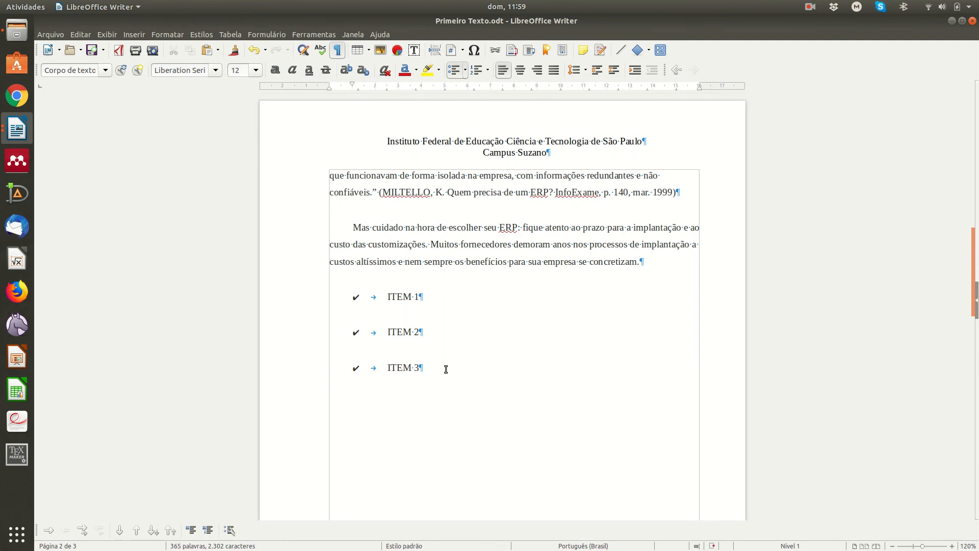
Step: Add 'ITEM 4' as a fourth checkmark item, then end the list with an empty plain paragraph
{"action": "key", "text": "Return"}
{"action": "type", "text": "ITEM 4"}
{"action": "key", "text": "Return"}
{"action": "key", "text": "Return"}
{"action": "key", "text": "Return"}
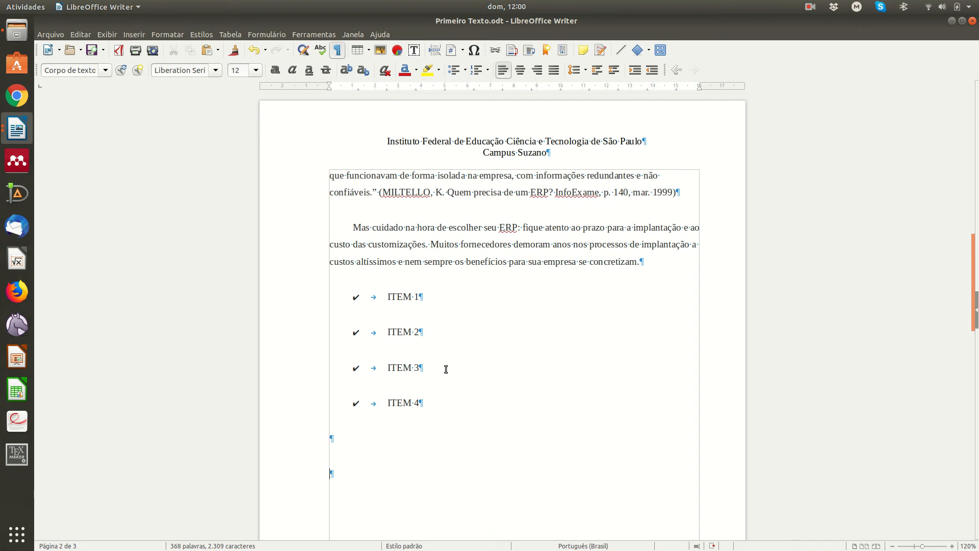
{"action": "key", "text": "BackSpace"}
{"action": "key", "text": "BackSpace"}
{"action": "key", "text": "Return"}
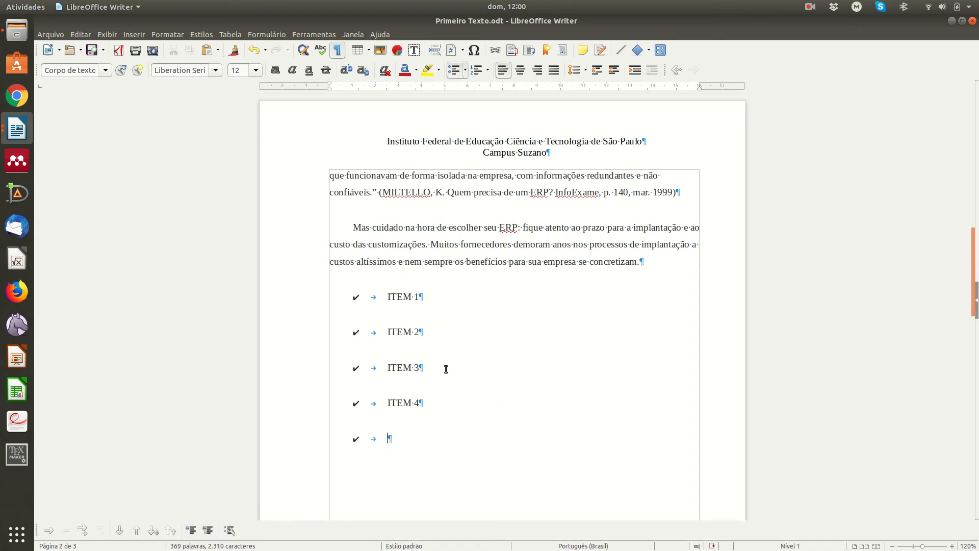
{"action": "key", "text": "Return"}
{"action": "left_click", "coordinate": [356, 50]}
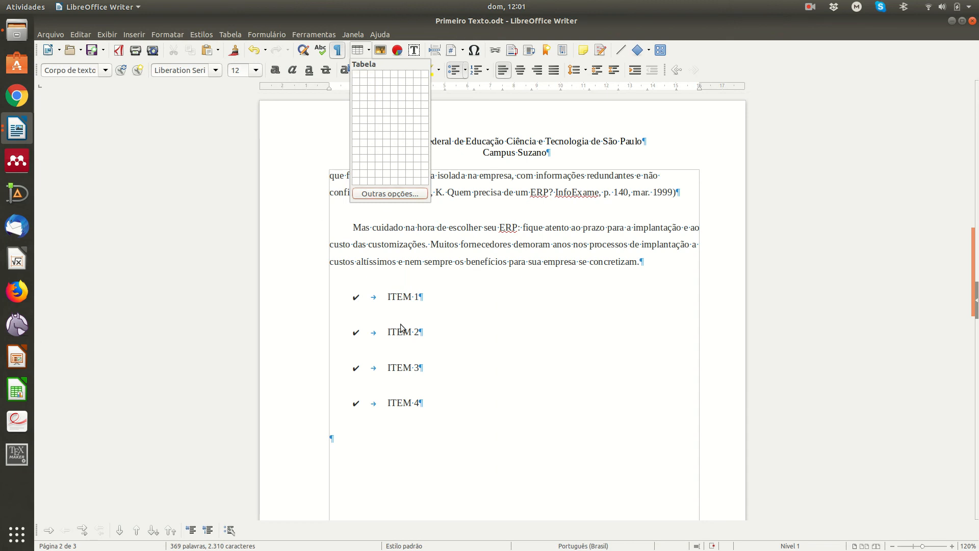
Step: Insert an empty 4x4 table below the checkmark list using the toolbar table grid
{"action": "left_click", "coordinate": [531, 366]}
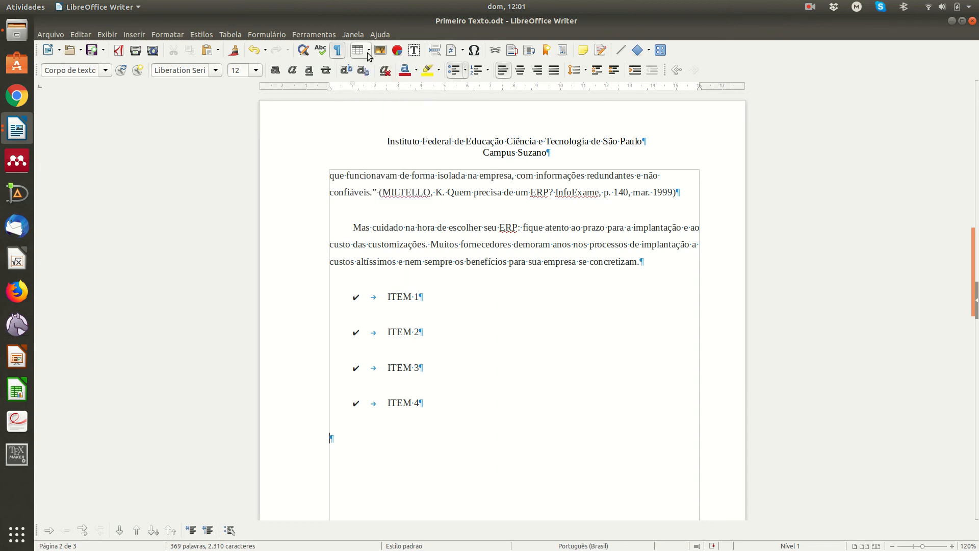
{"action": "left_click", "coordinate": [231, 35]}
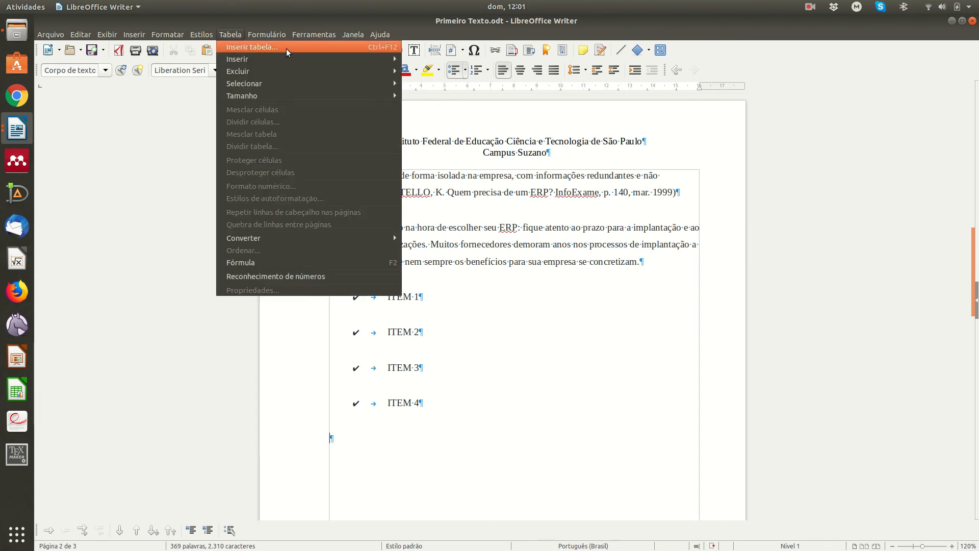
{"action": "left_click", "coordinate": [544, 346]}
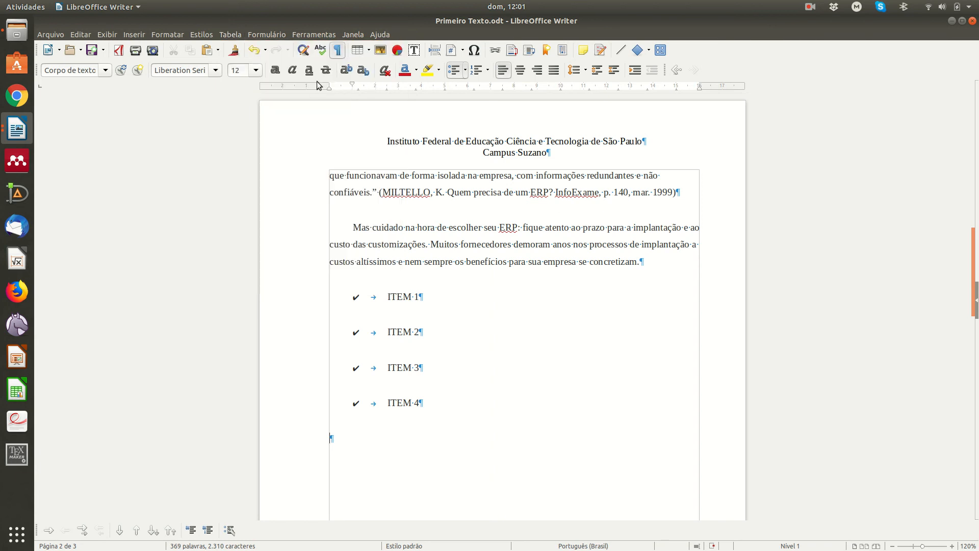
{"action": "left_click", "coordinate": [369, 51]}
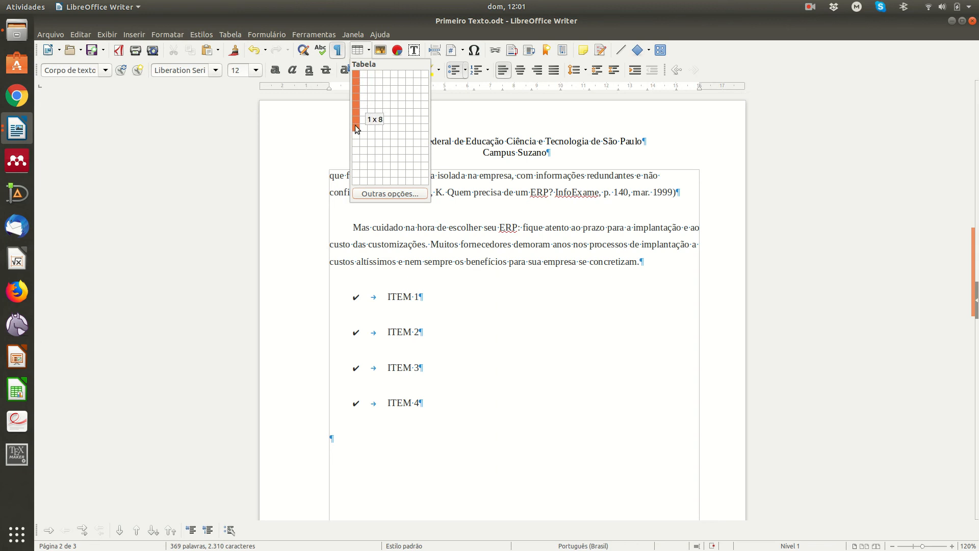
{"action": "left_click", "coordinate": [378, 93]}
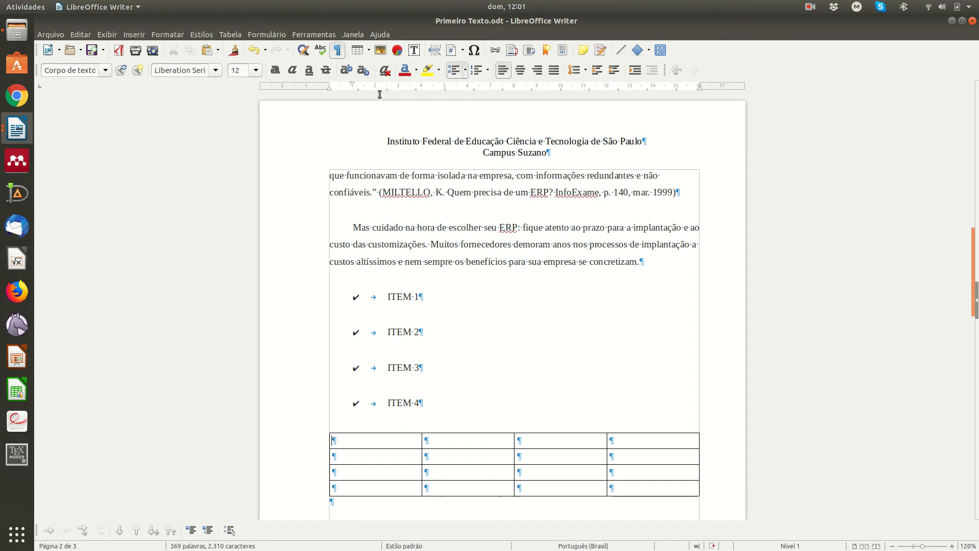
{"action": "scroll", "coordinate": [454, 292], "scroll_direction": "down", "scroll_amount": 3}
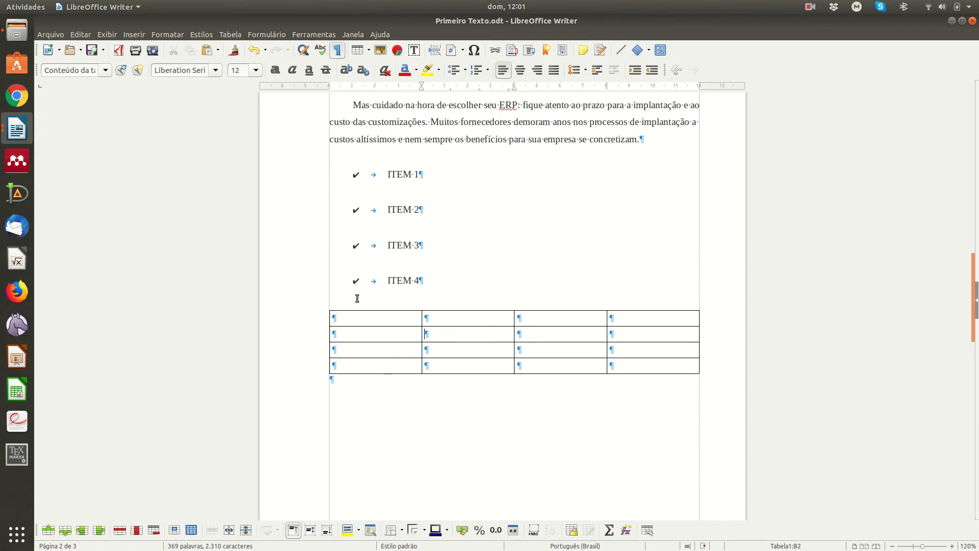
{"action": "left_click", "coordinate": [375, 334]}
{"action": "left_click", "coordinate": [550, 346]}
{"action": "left_click", "coordinate": [622, 353]}
{"action": "left_click", "coordinate": [582, 323]}
{"action": "left_click", "coordinate": [466, 346]}
Step: Set cell C3's background to Light Yellow 4 (Amarelo claro 4) in Table Properties
{"action": "right_click", "coordinate": [449, 331]}
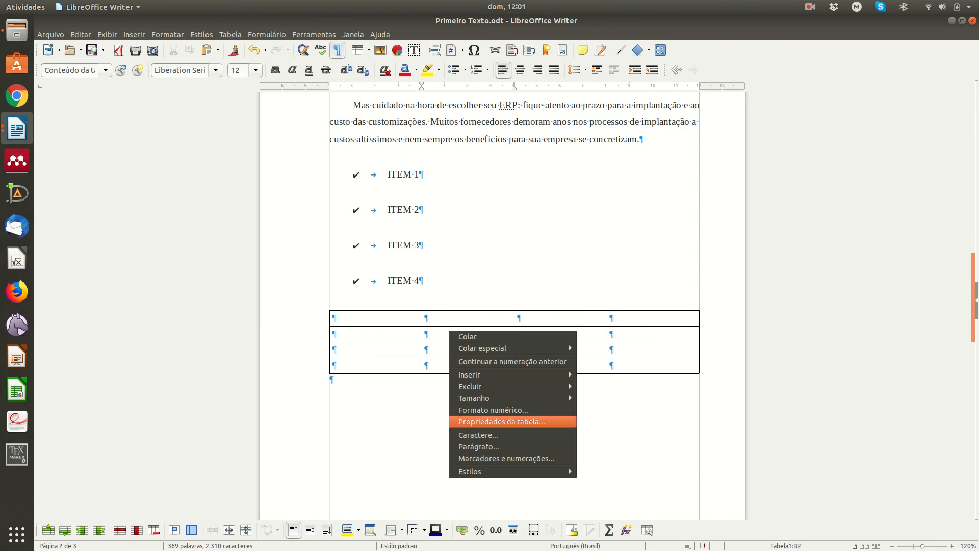
{"action": "key", "text": "Return"}
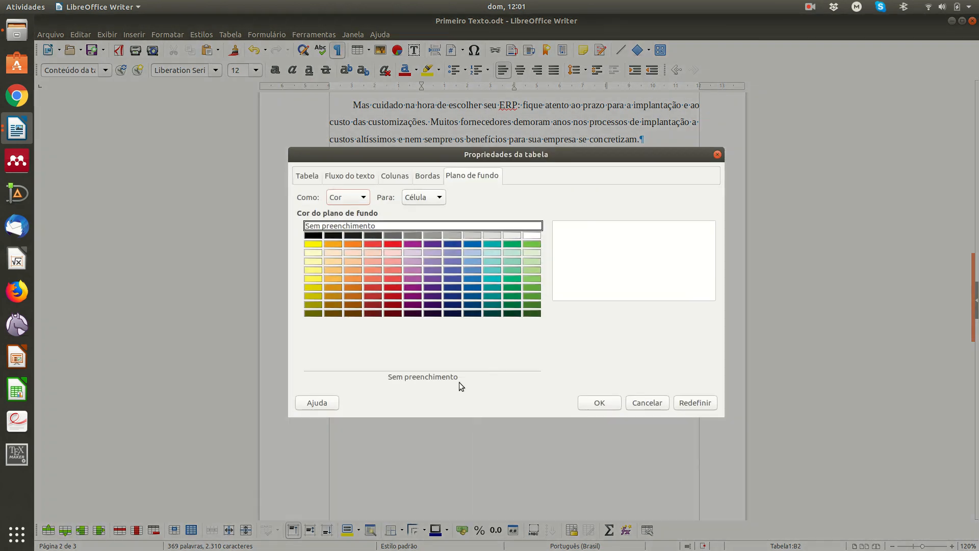
{"action": "left_click", "coordinate": [647, 402]}
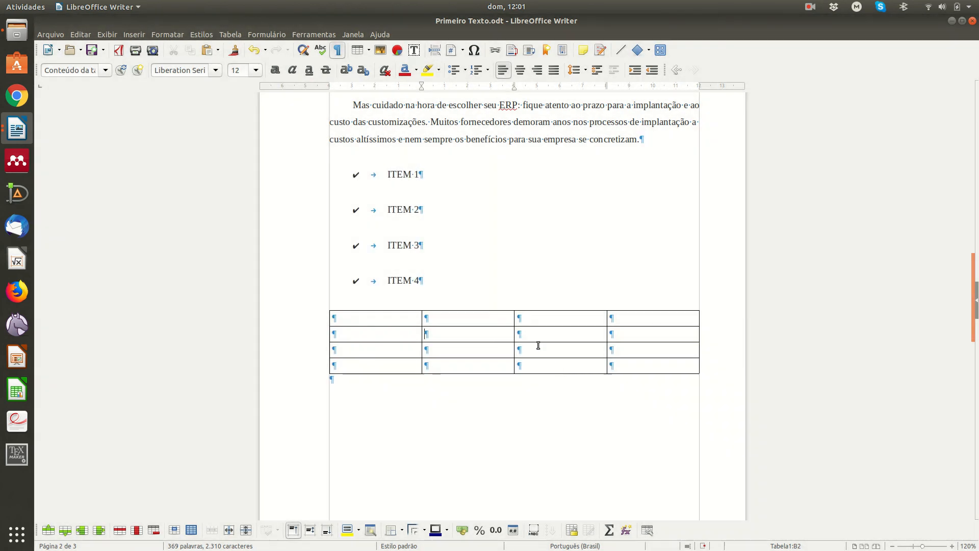
{"action": "right_click", "coordinate": [538, 344]}
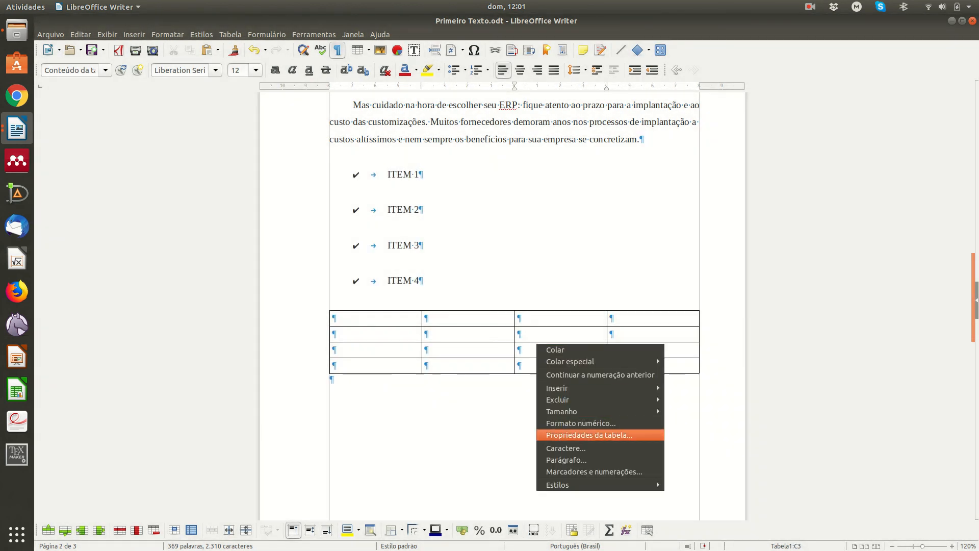
{"action": "key", "text": "Return"}
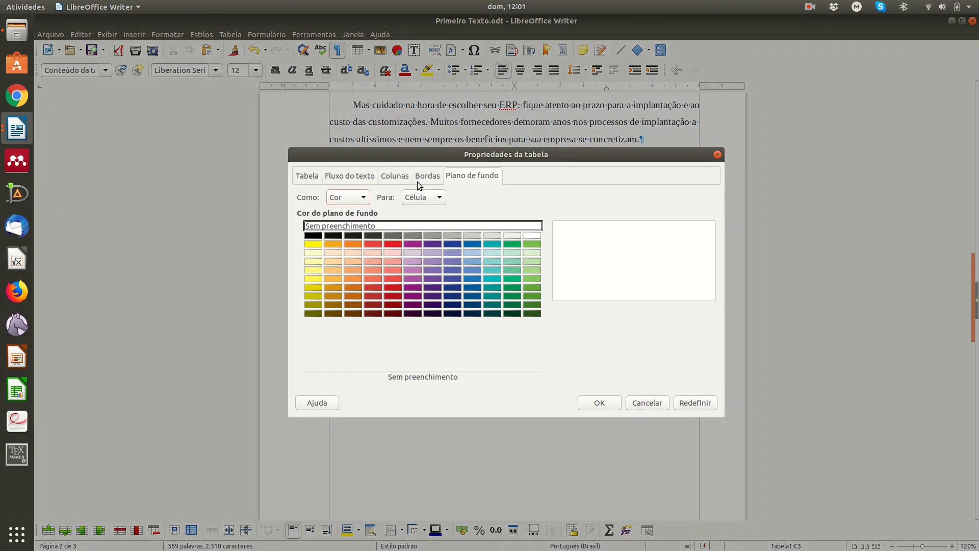
{"action": "left_click", "coordinate": [312, 252]}
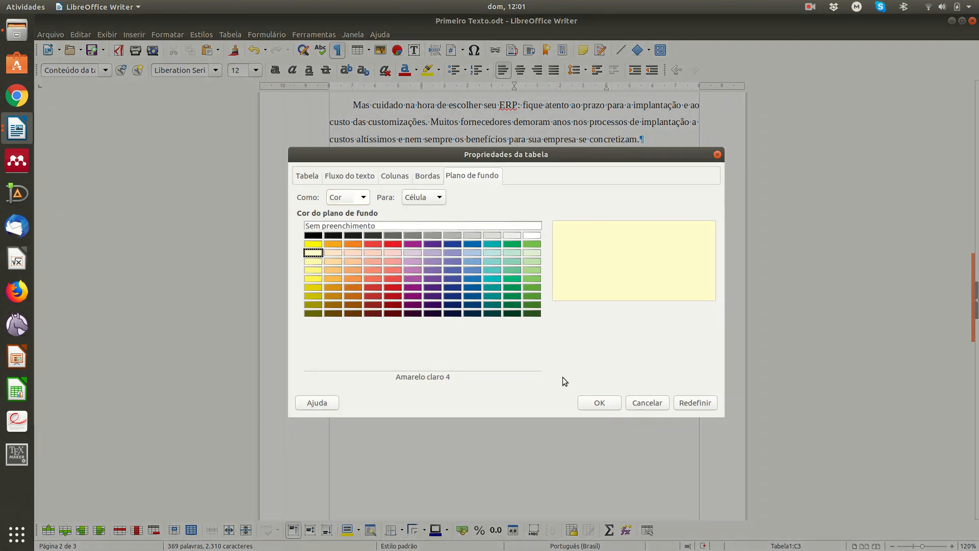
{"action": "left_click", "coordinate": [595, 402]}
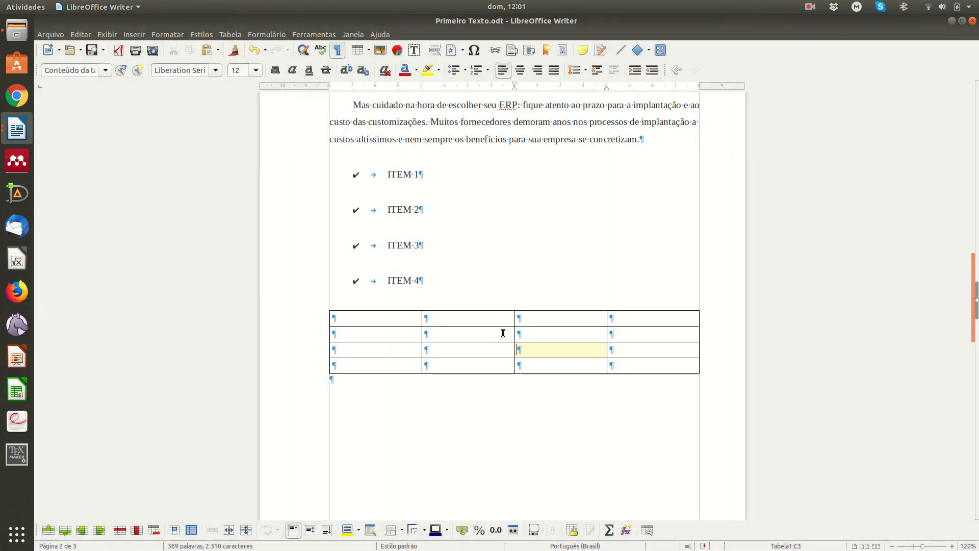
{"action": "left_click", "coordinate": [538, 368]}
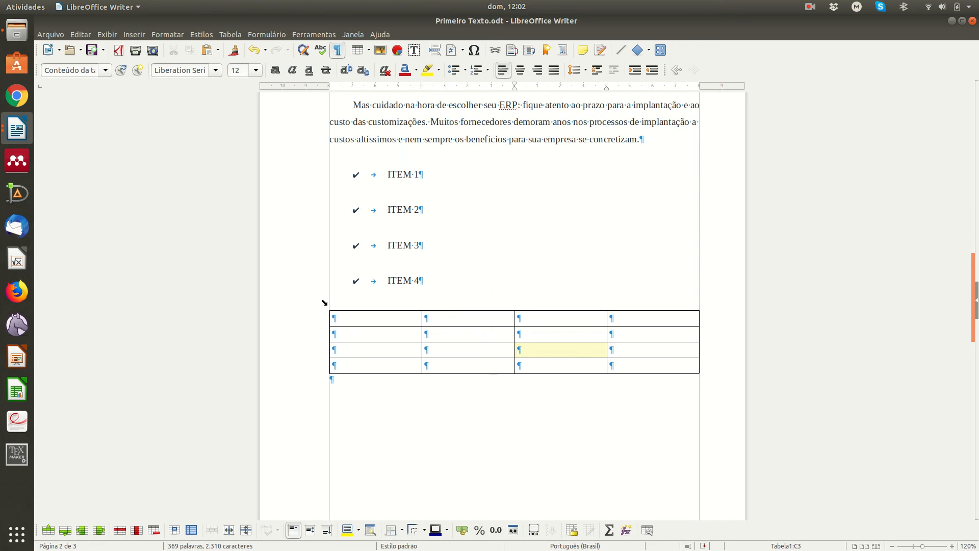
Step: Give the whole table a Light Yellow 4 background
{"action": "left_click", "coordinate": [324, 303]}
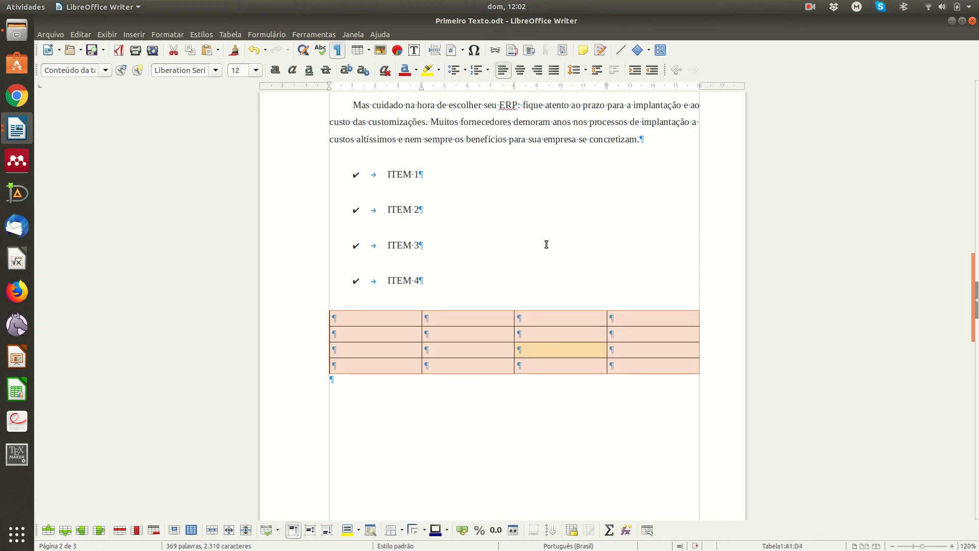
{"action": "right_click", "coordinate": [444, 316]}
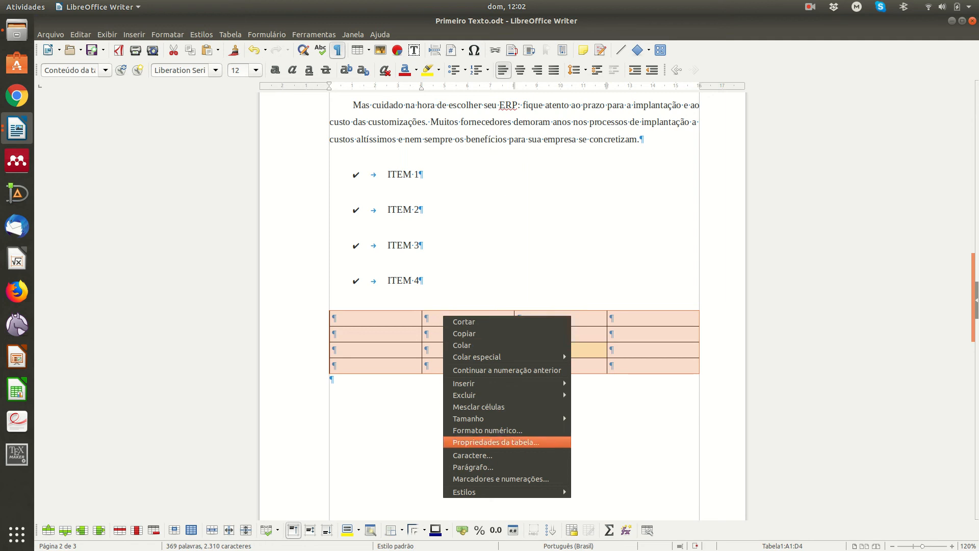
{"action": "left_click", "coordinate": [490, 442]}
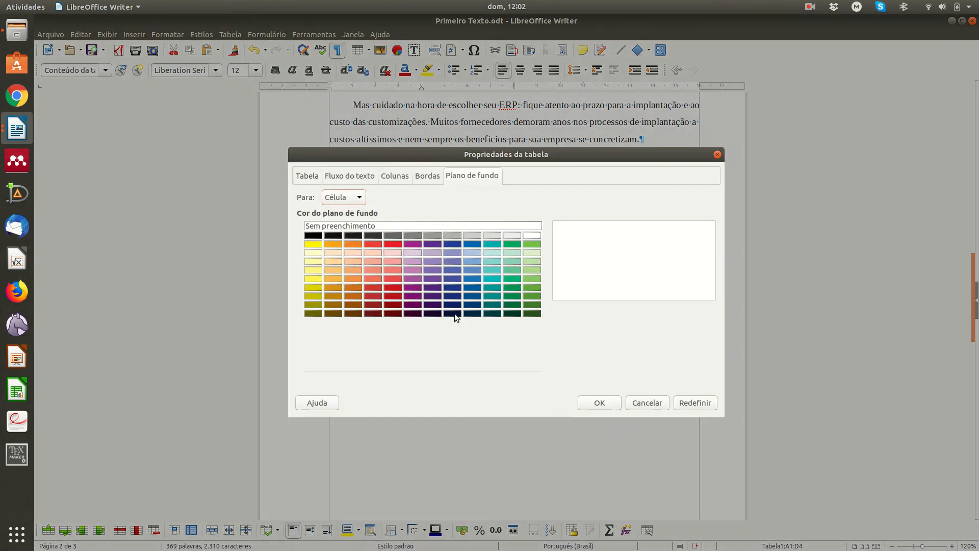
{"action": "left_click", "coordinate": [313, 252]}
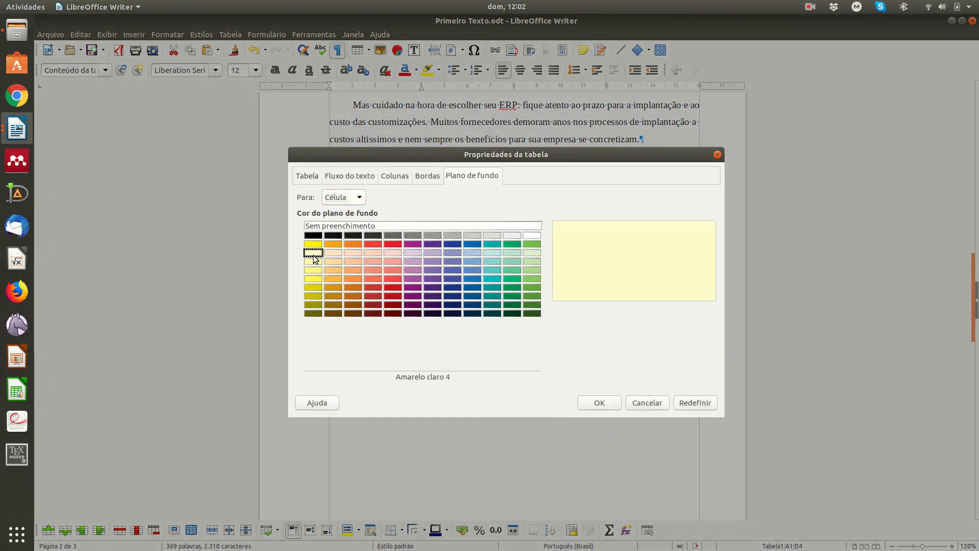
{"action": "left_click", "coordinate": [599, 402]}
{"action": "left_click", "coordinate": [463, 427]}
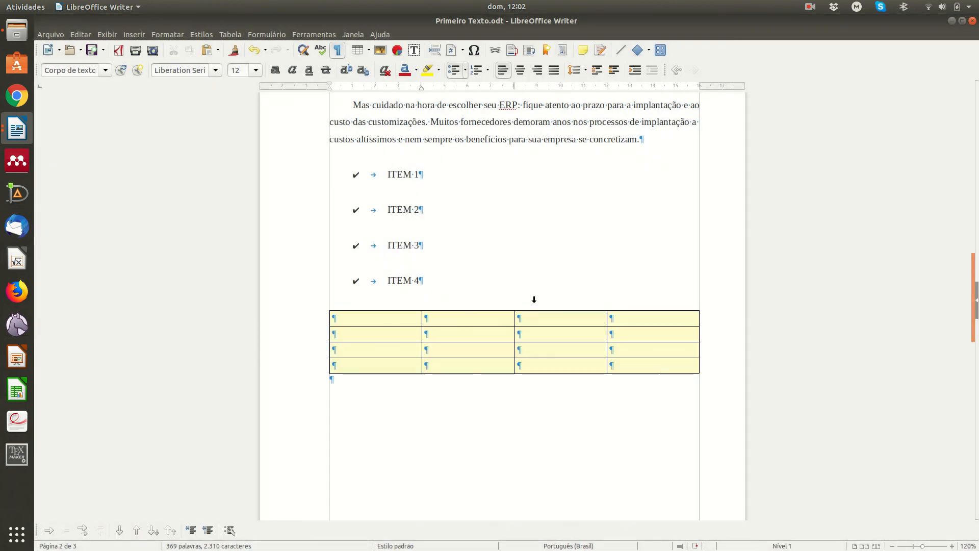
Step: Set all table borders to red (#F60F2A) with a width of 1,00 pt
{"action": "left_click", "coordinate": [326, 308]}
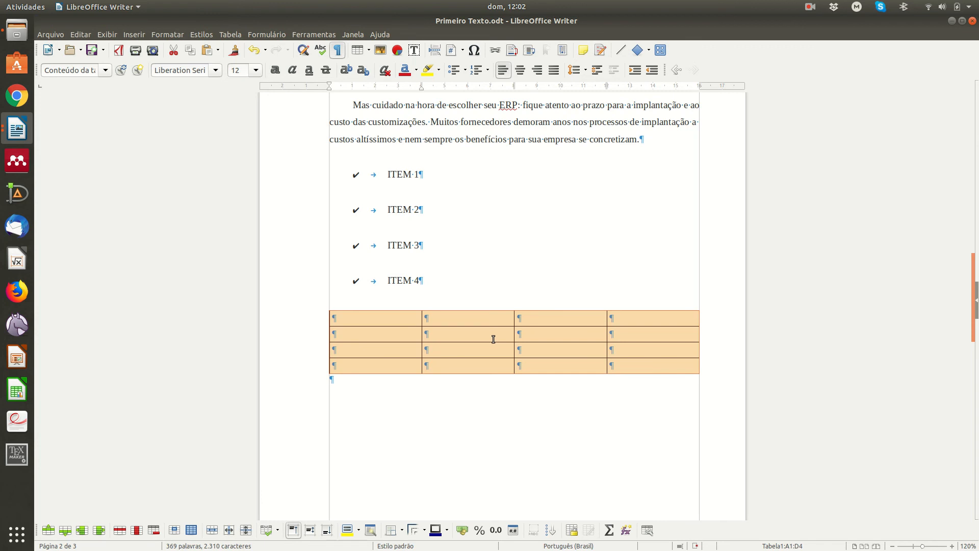
{"action": "right_click", "coordinate": [465, 333]}
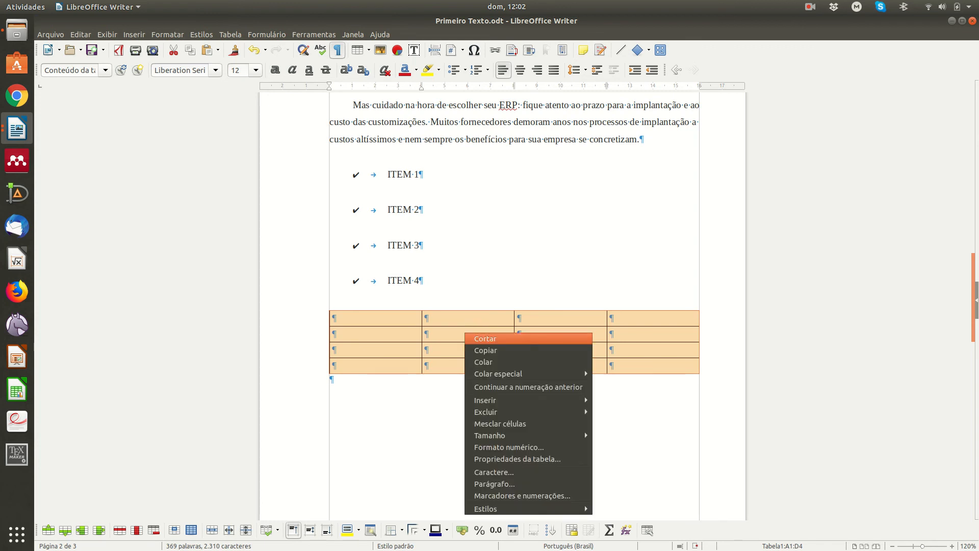
{"action": "left_click", "coordinate": [481, 458]}
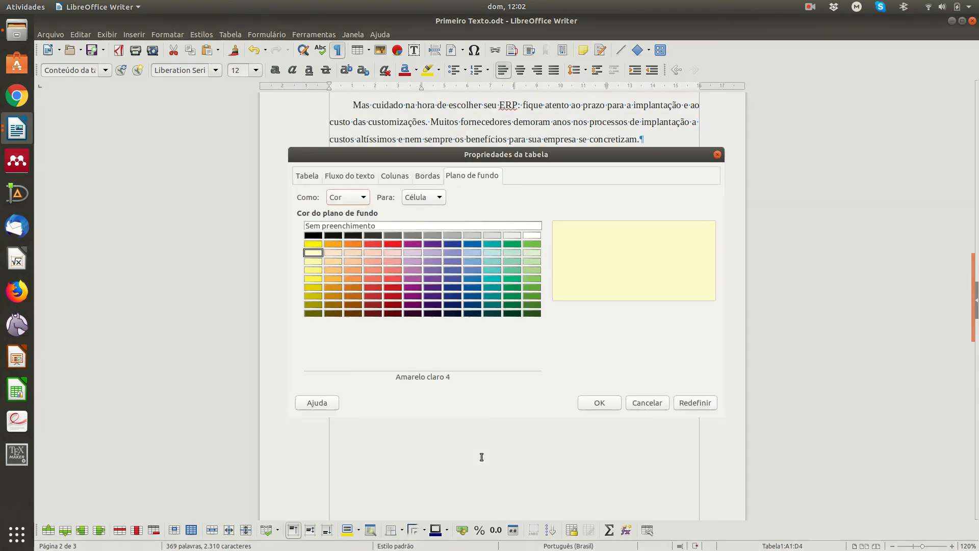
{"action": "left_click", "coordinate": [427, 176]}
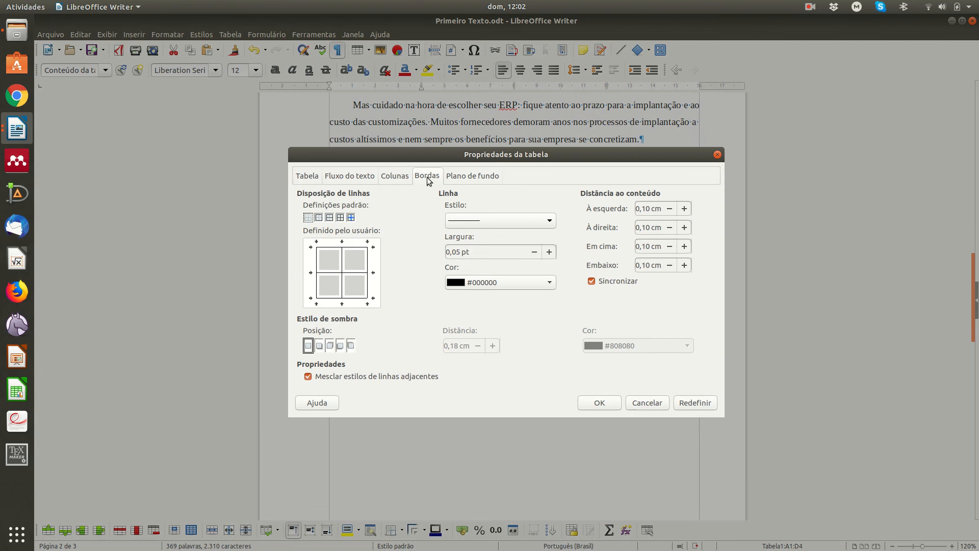
{"action": "left_click", "coordinate": [534, 282]}
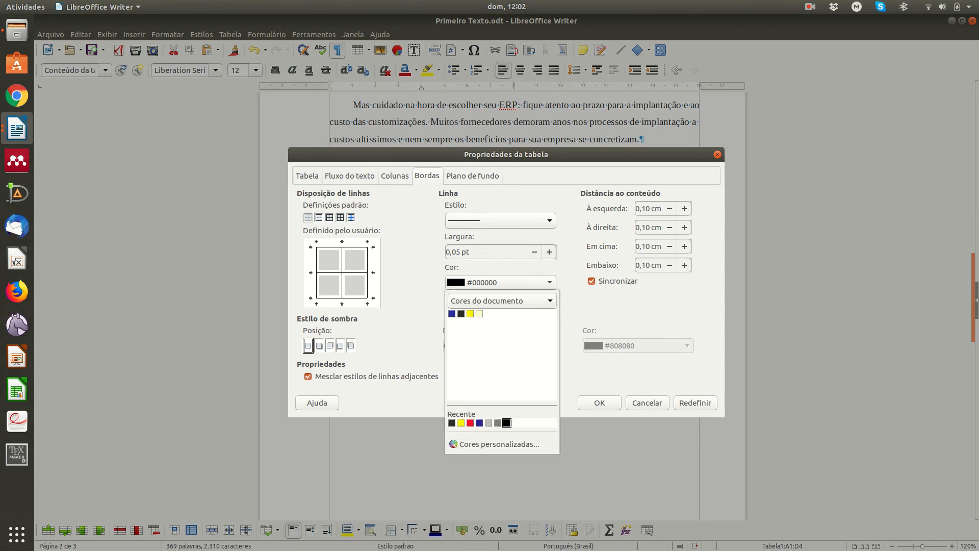
{"action": "left_click", "coordinate": [470, 423]}
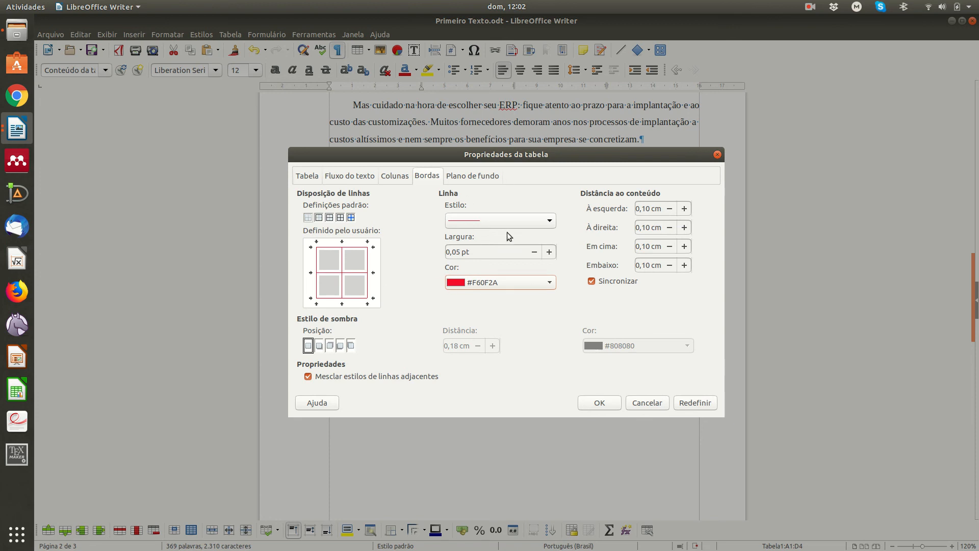
{"action": "left_click", "coordinate": [550, 252]}
{"action": "left_click", "coordinate": [550, 252]}
{"action": "left_click", "coordinate": [600, 404]}
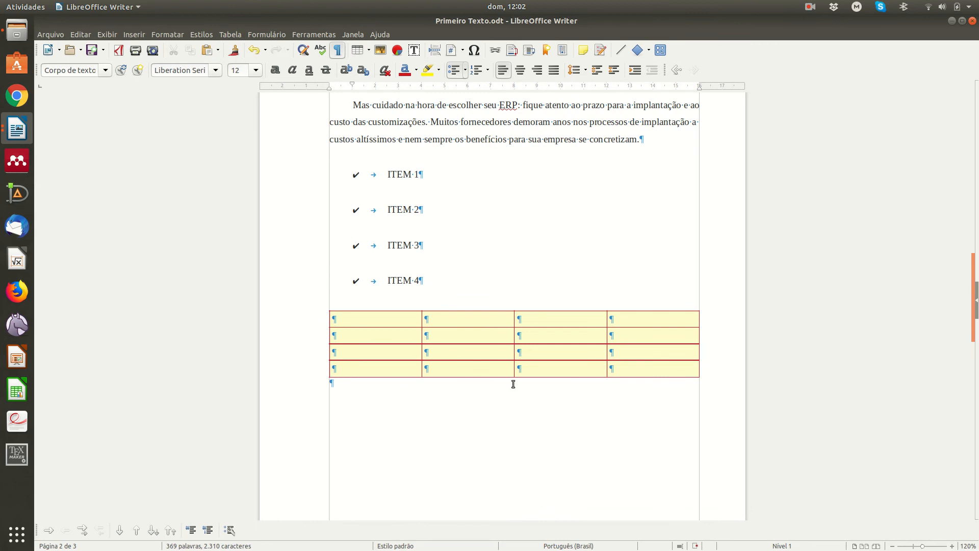
{"action": "left_click", "coordinate": [326, 309]}
Step: Set the table's four column widths to 2, 5, 4 and 5 cm in Table Properties
{"action": "right_click", "coordinate": [385, 328]}
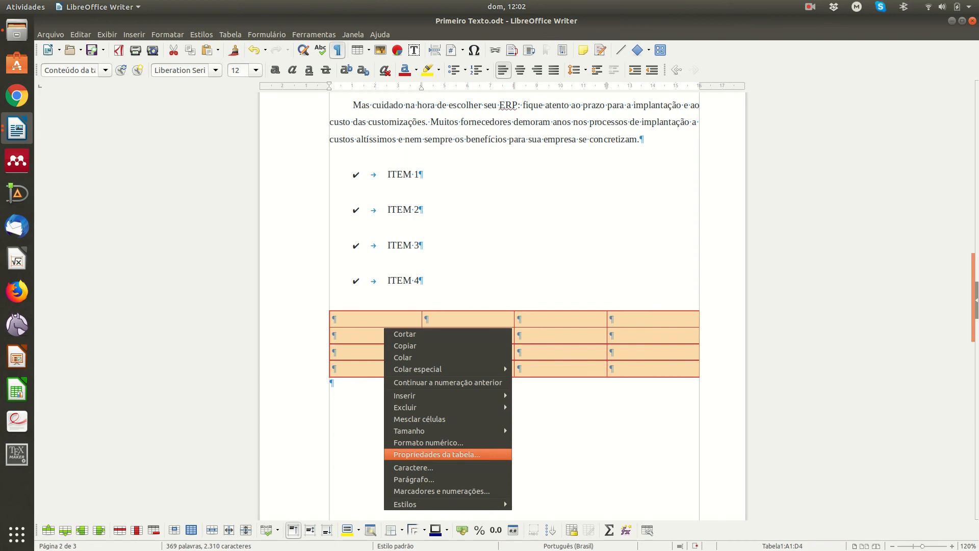
{"action": "left_click", "coordinate": [451, 452]}
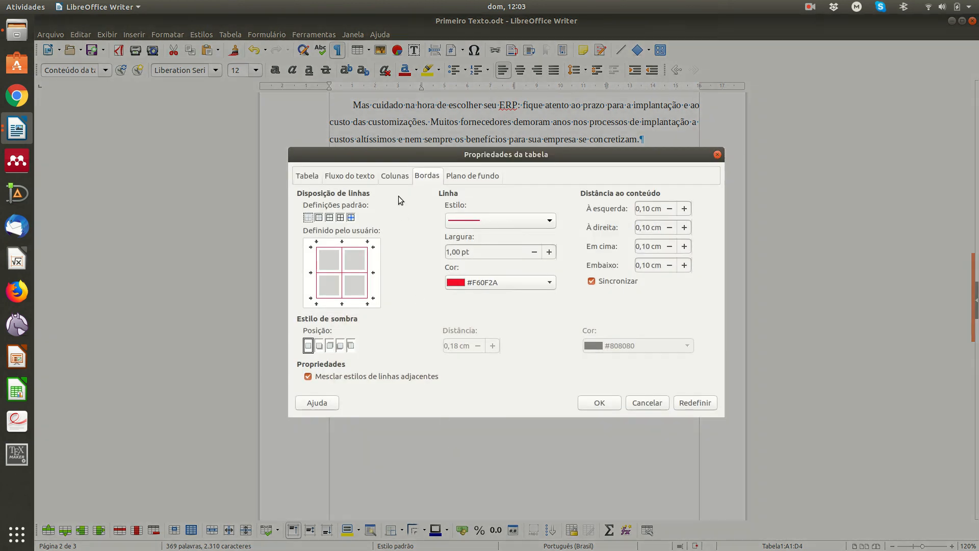
{"action": "left_click", "coordinate": [396, 176]}
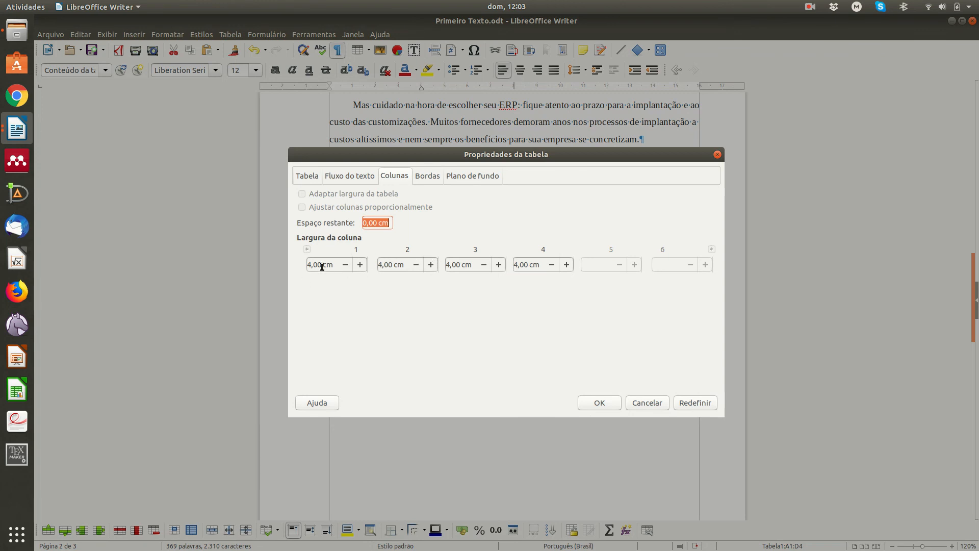
{"action": "left_click", "coordinate": [345, 265]}
{"action": "left_click", "coordinate": [360, 264]}
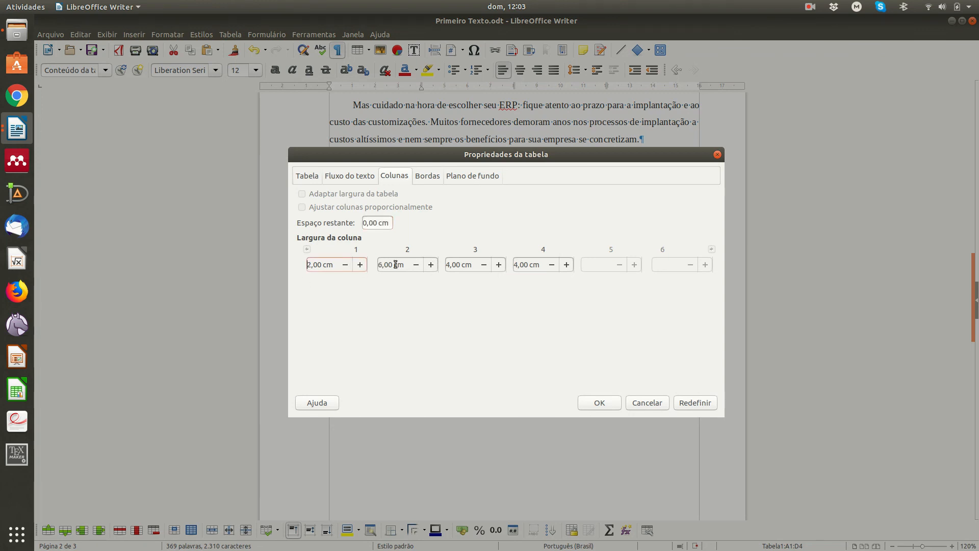
{"action": "left_click", "coordinate": [431, 264]}
{"action": "left_click", "coordinate": [418, 265]}
{"action": "left_click", "coordinate": [488, 264]}
{"action": "left_click", "coordinate": [609, 403]}
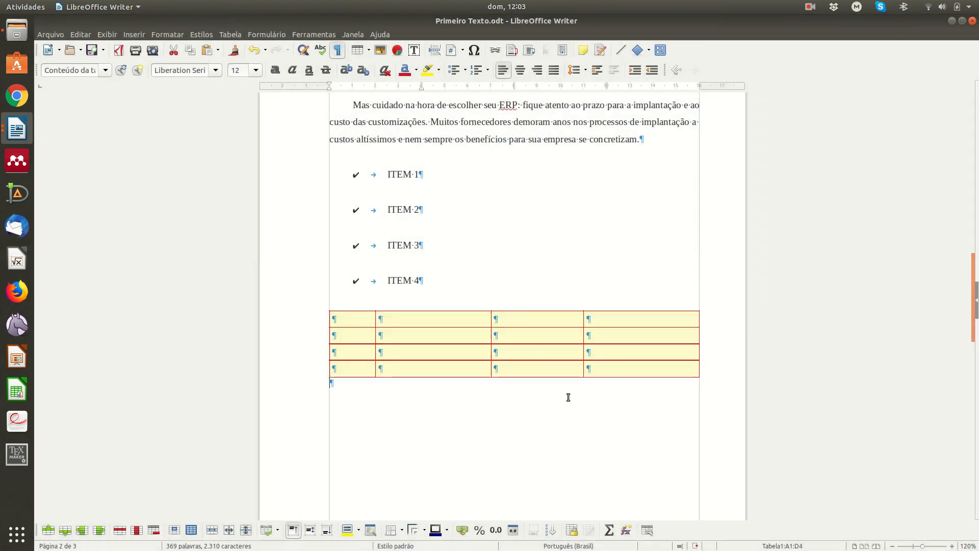
{"action": "left_click", "coordinate": [568, 397]}
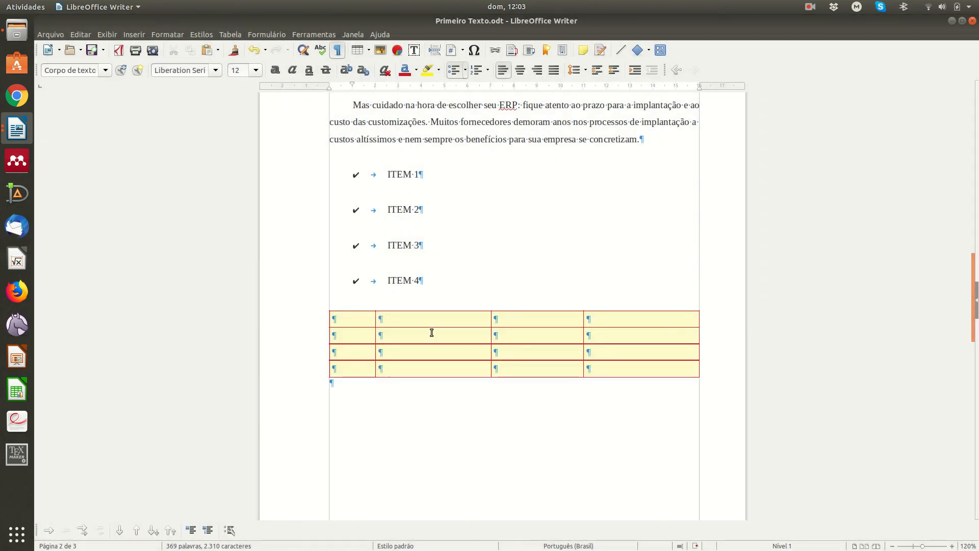
Step: Change the table's alignment to Centered in Table Properties
{"action": "left_click", "coordinate": [324, 306]}
{"action": "right_click", "coordinate": [397, 328]}
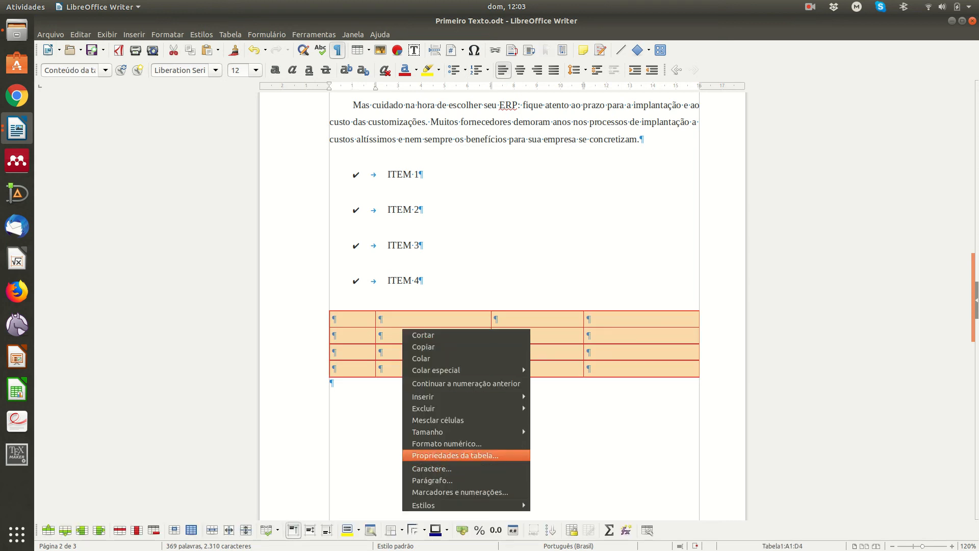
{"action": "left_click", "coordinate": [455, 455]}
{"action": "left_click", "coordinate": [347, 175]}
{"action": "left_click", "coordinate": [306, 175]}
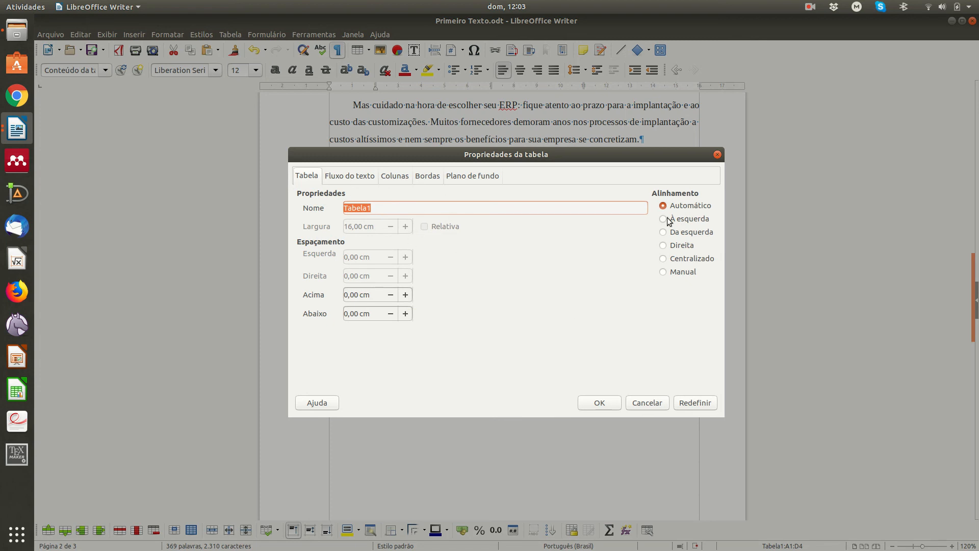
{"action": "left_click", "coordinate": [664, 232]}
{"action": "left_click", "coordinate": [663, 246]}
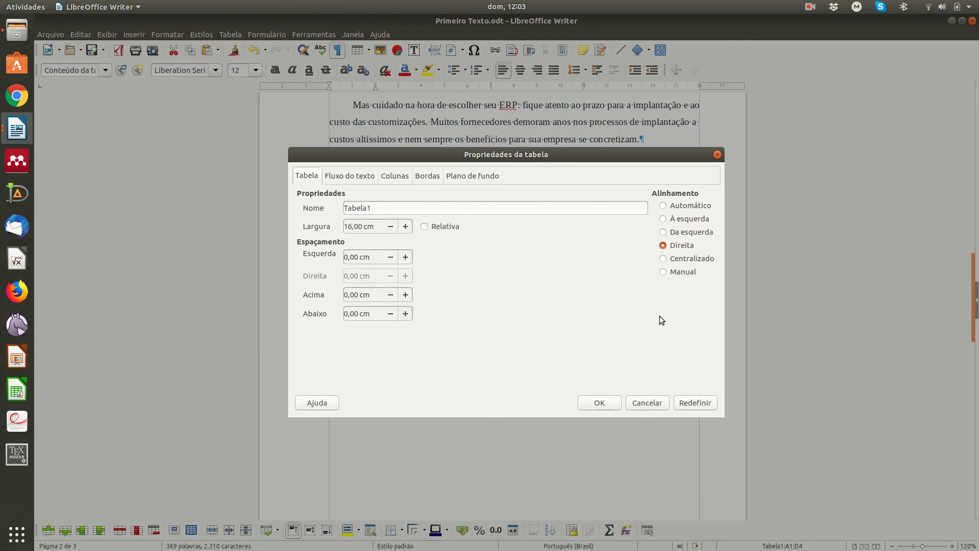
{"action": "left_click", "coordinate": [676, 260]}
{"action": "left_click", "coordinate": [586, 405]}
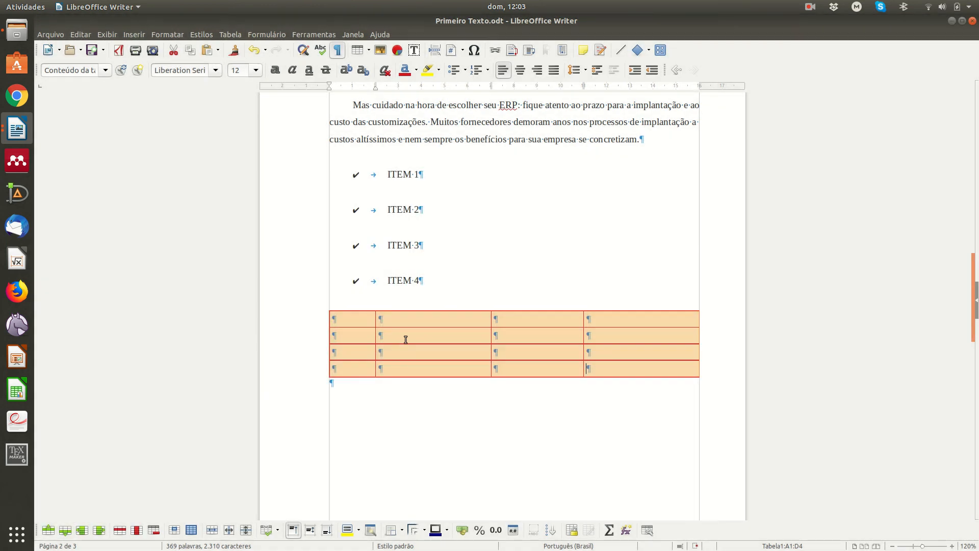
{"action": "left_click", "coordinate": [408, 321]}
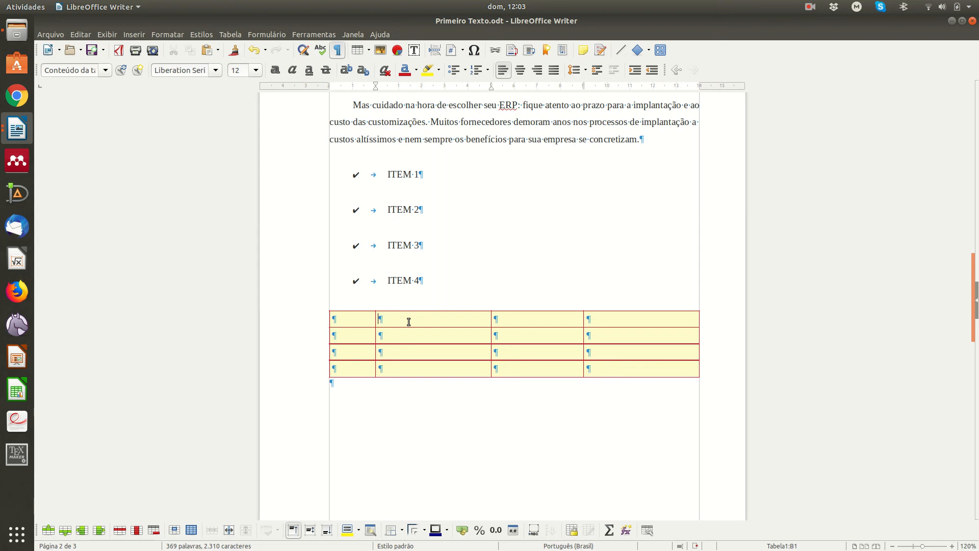
Step: Type DOMINGO in cell B1 and centre it with Ctrl+E
{"action": "type", "text": "dOMINGO"}
{"action": "key", "text": "BackSpace"}
{"action": "key", "text": "BackSpace"}
{"action": "key", "text": "BackSpace"}
{"action": "key", "text": "BackSpace"}
{"action": "key", "text": "BackSpace"}
{"action": "key", "text": "BackSpace"}
{"action": "key", "text": "BackSpace"}
{"action": "type", "text": "DOING"}
{"action": "key", "text": "BackSpace"}
{"action": "key", "text": "BackSpace"}
{"action": "type", "text": "NG"}
{"action": "key", "text": "BackSpace"}
{"action": "key", "text": "BackSpace"}
{"action": "key", "text": "BackSpace"}
{"action": "type", "text": "MIN"}
{"action": "key", "text": "Return"}
{"action": "key", "text": "Return"}
{"action": "key", "text": "BackSpace"}
{"action": "key", "text": "shift+Home"}
{"action": "key", "text": "ctrl+e"}
{"action": "key", "text": "Down"}
Step: Dismiss the cell's context menu and return the caret inside the table
{"action": "right_click", "coordinate": [448, 333]}
{"action": "left_click", "coordinate": [403, 335]}
{"action": "left_click", "coordinate": [540, 350]}
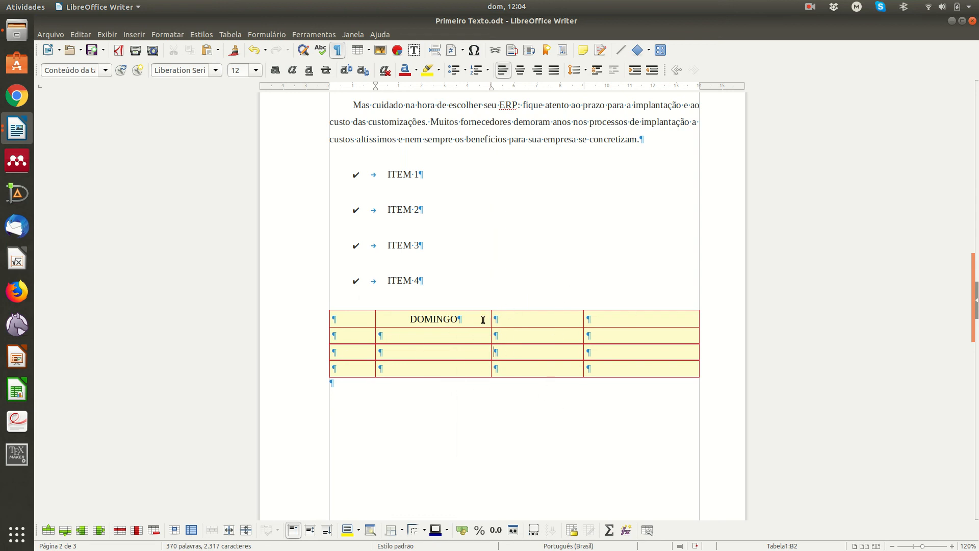
{"action": "left_click", "coordinate": [134, 35]}
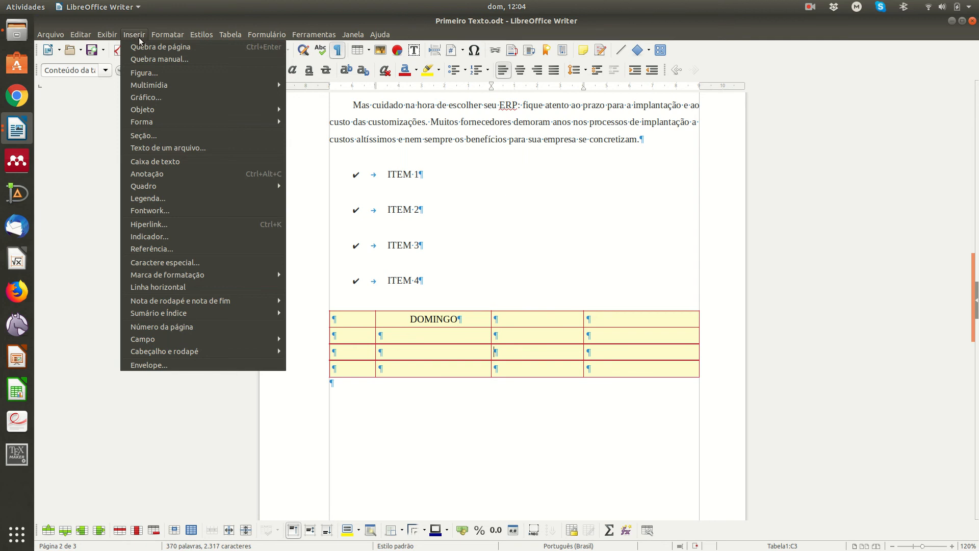
Step: Insert the caption 'Primeira Tabela' under category Tabela below the table
{"action": "left_click", "coordinate": [155, 203]}
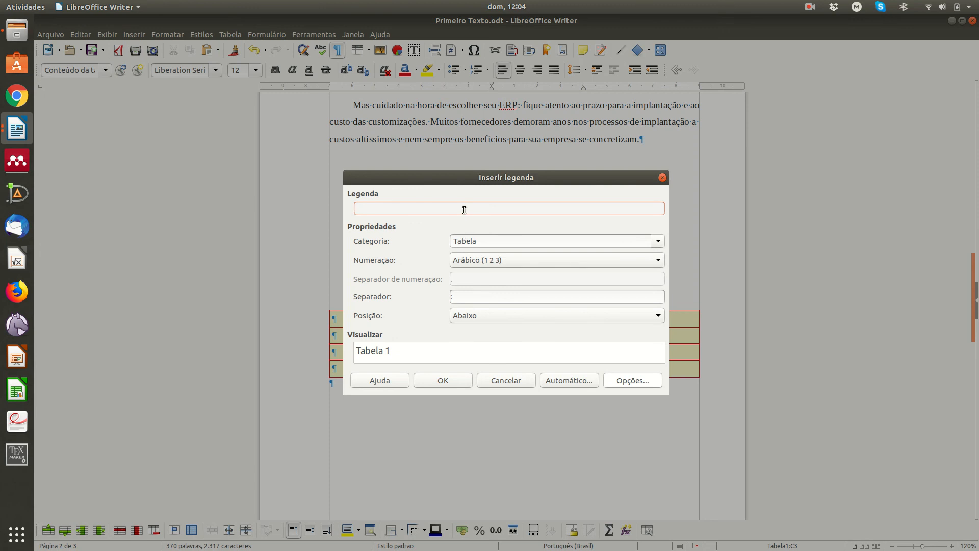
{"action": "type", "text": "Primeira Tabe"}
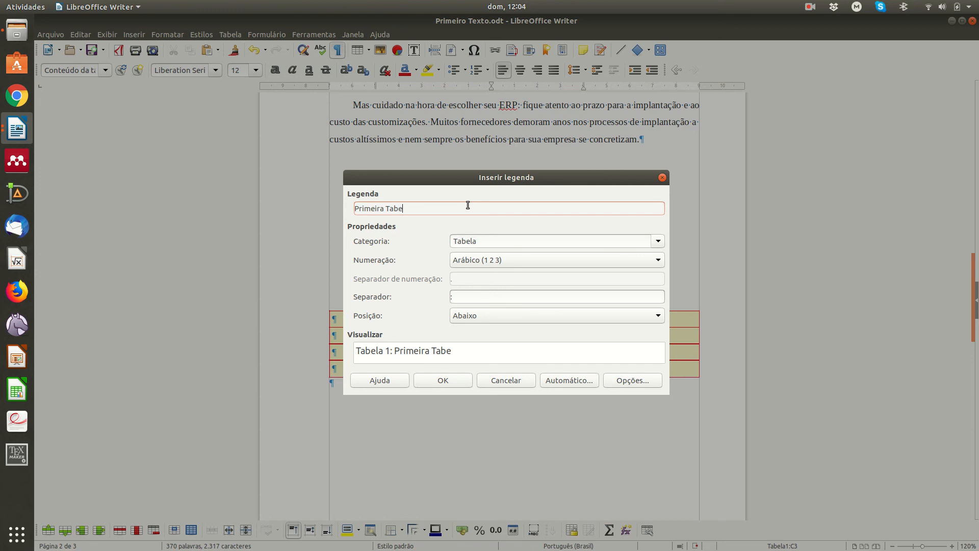
{"action": "type", "text": "la"}
{"action": "left_click", "coordinate": [443, 382]}
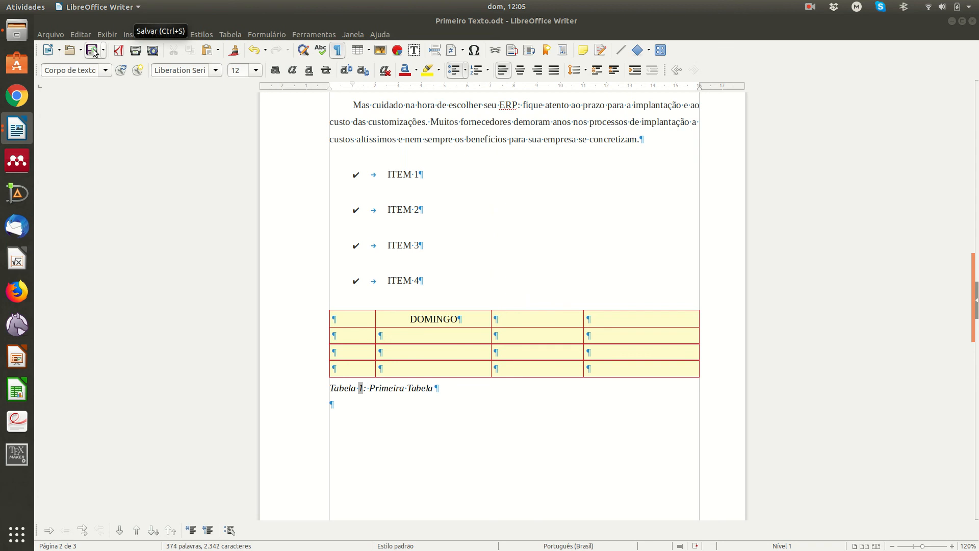
{"action": "left_click", "coordinate": [810, 7]}
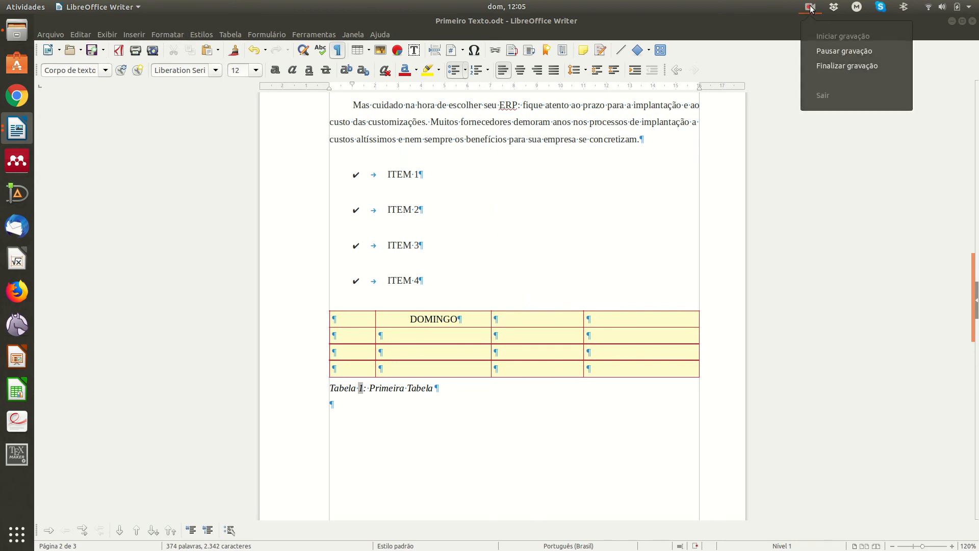